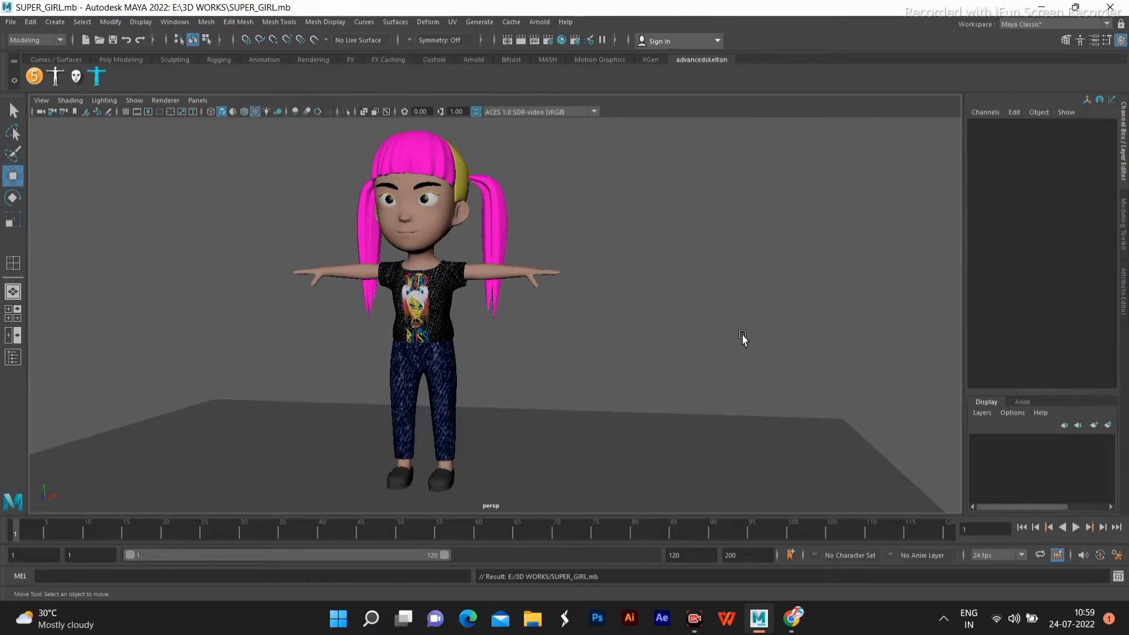
# - Look through the character's parts in the Outliner and delete the Girl_grp1Teeth_geo and Girl_grp1Tongue_geo meshes
pyautogui.click(13, 357)
pyautogui.click(80, 185)
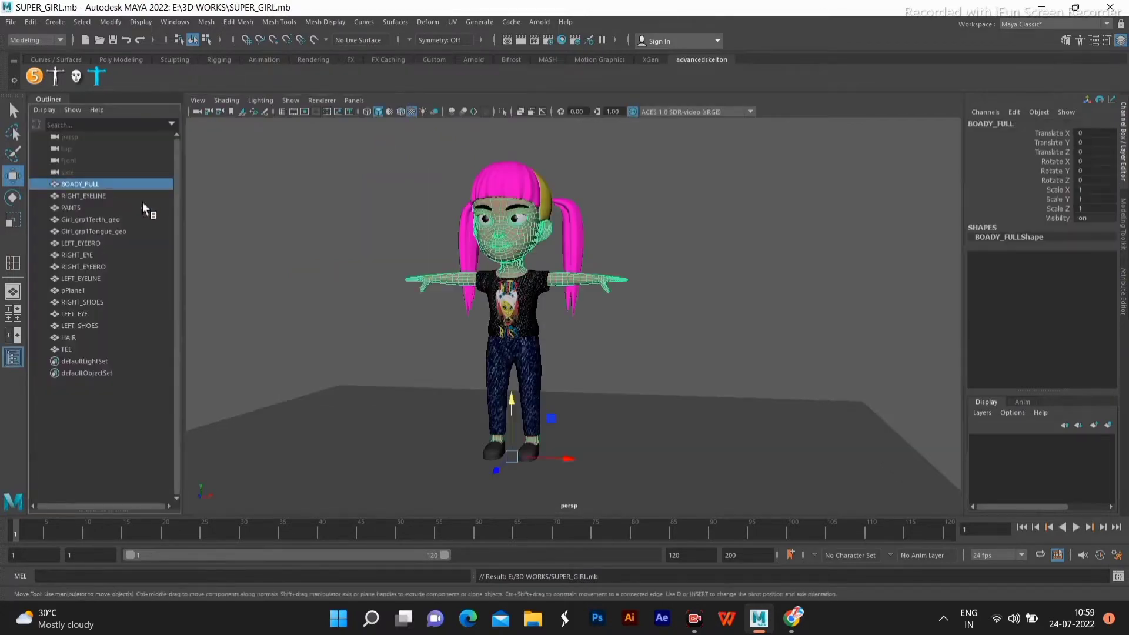
pyautogui.click(96, 197)
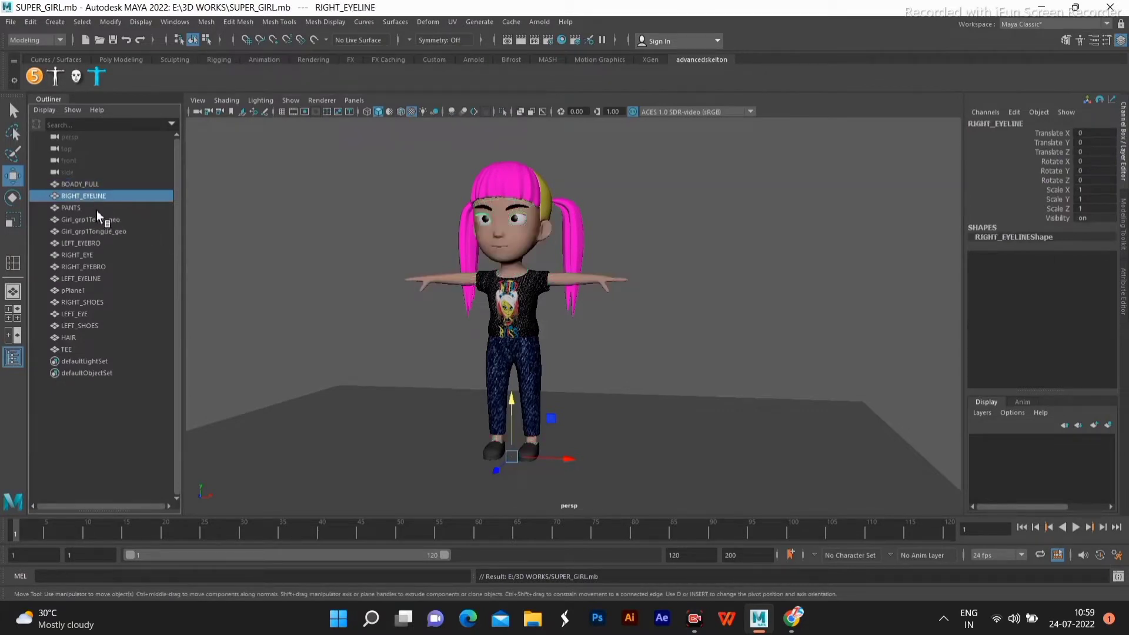
pyautogui.click(97, 210)
pyautogui.click(96, 220)
pyautogui.click(101, 231)
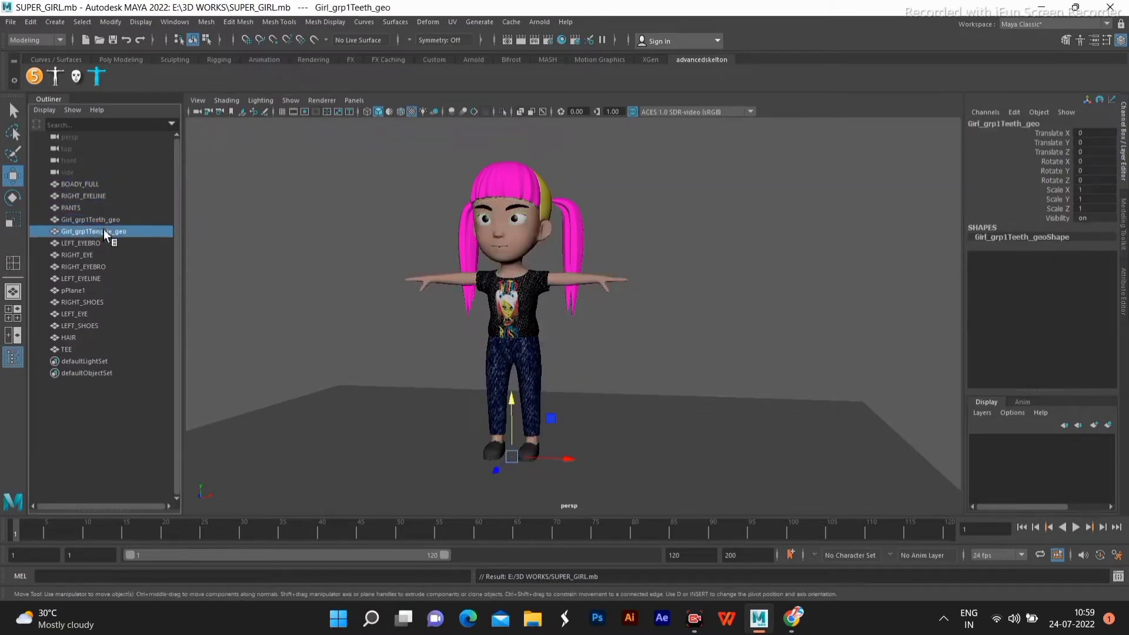
pyautogui.click(110, 243)
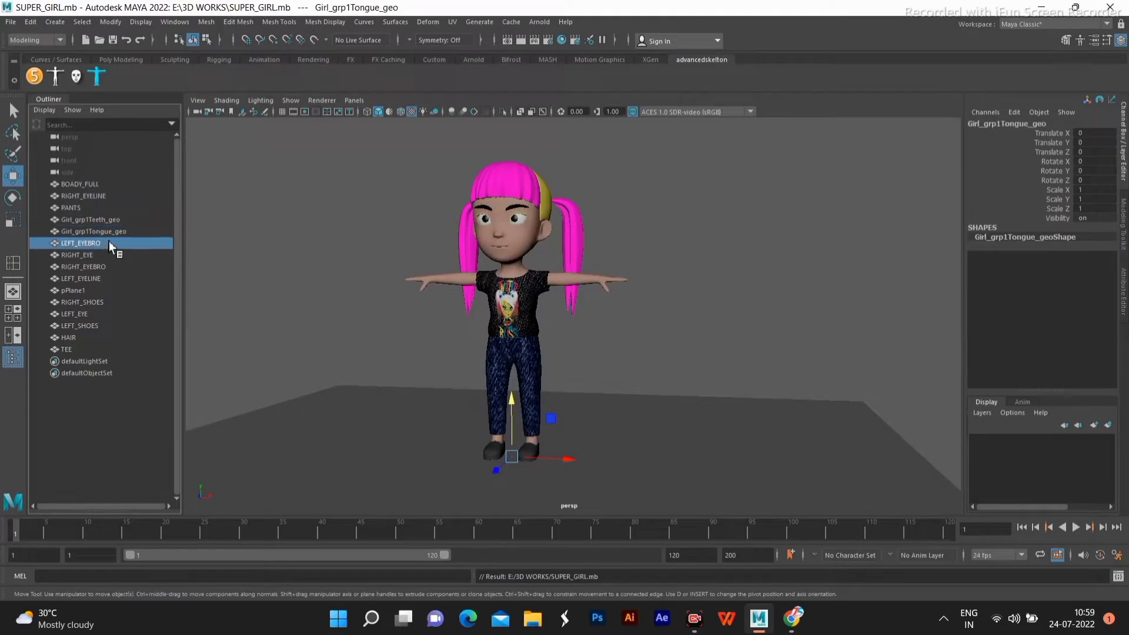
pyautogui.click(111, 232)
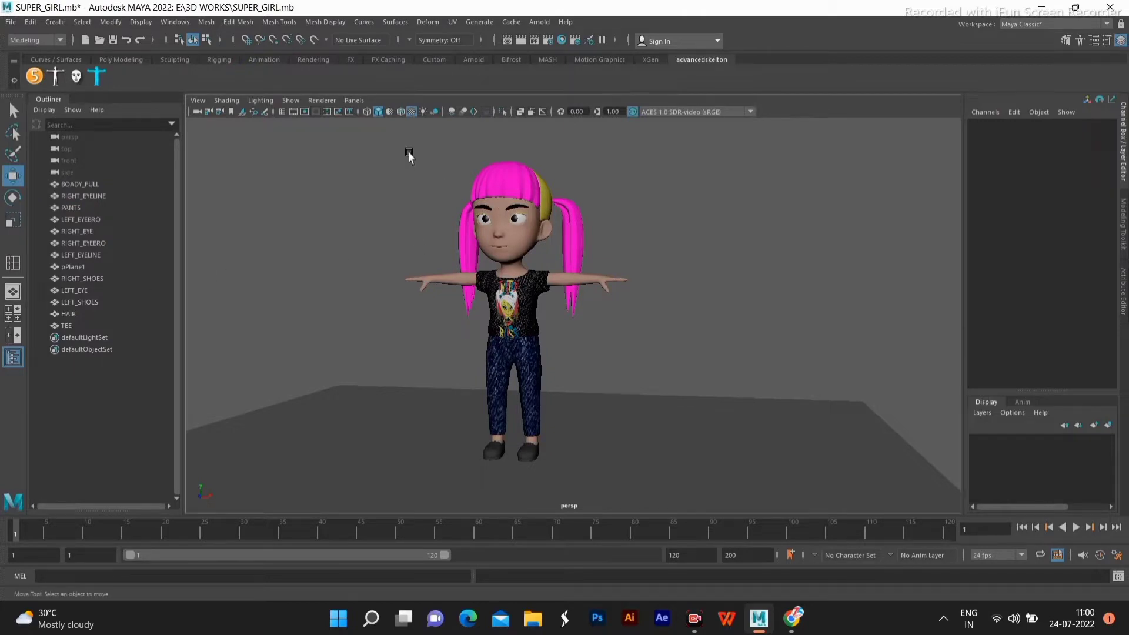
# - Select all character meshes except the pPlane1 ground plane and expand AdvancedSkeleton's Body and Fit sections
pyautogui.moveTo(466, 213); pyautogui.dragTo(630, 465)
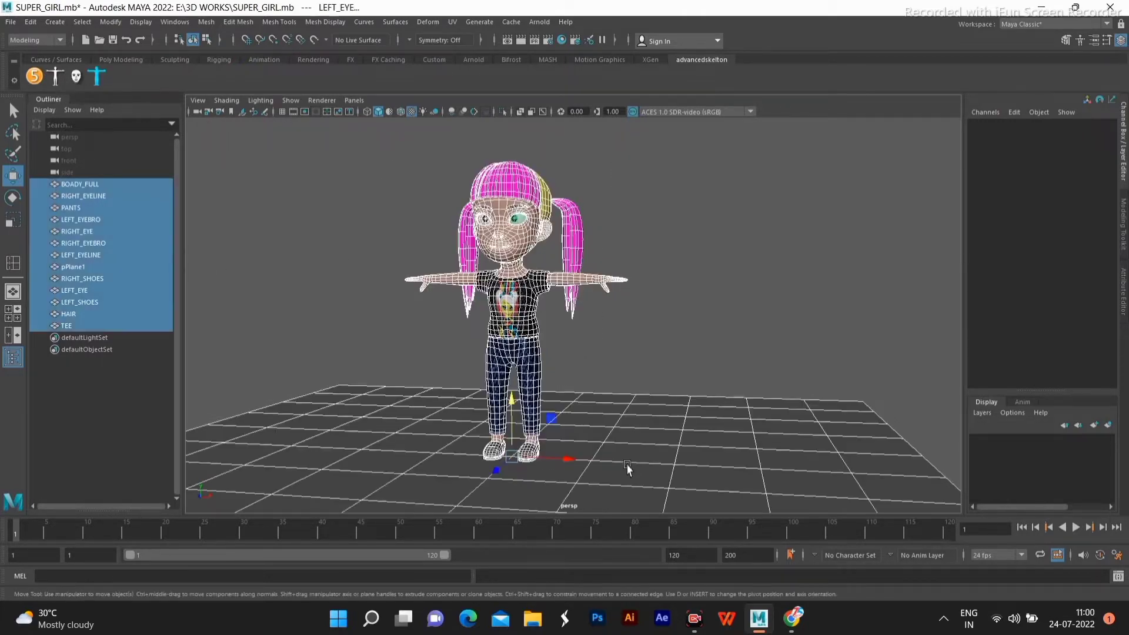
pyautogui.keyDown('shift'); pyautogui.click(705, 430); pyautogui.keyUp('shift')
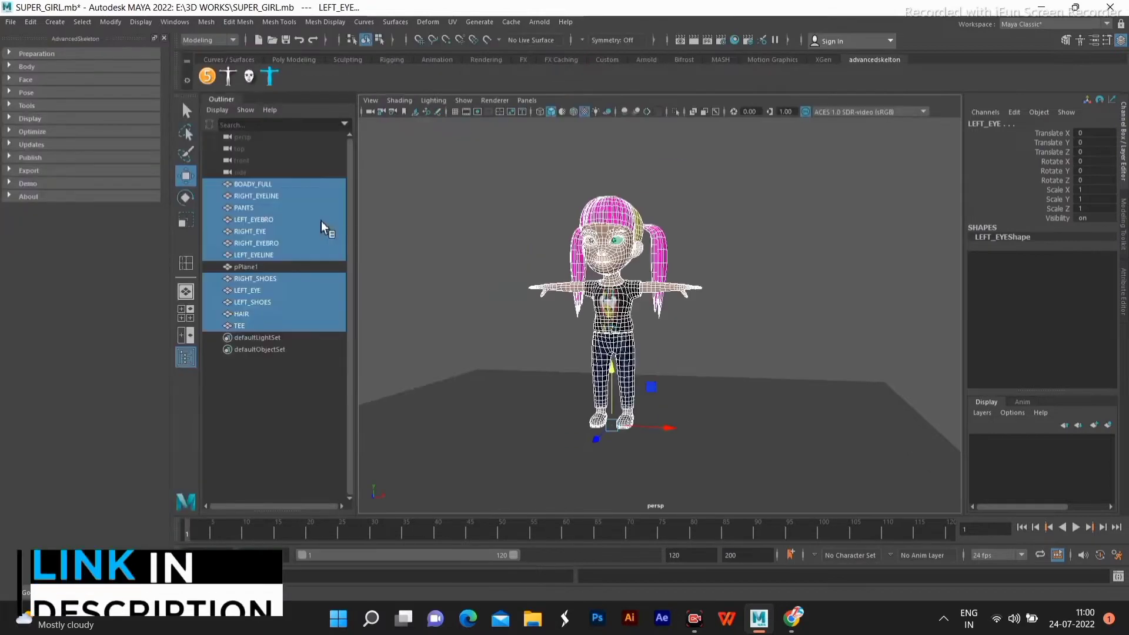
pyautogui.click(39, 67)
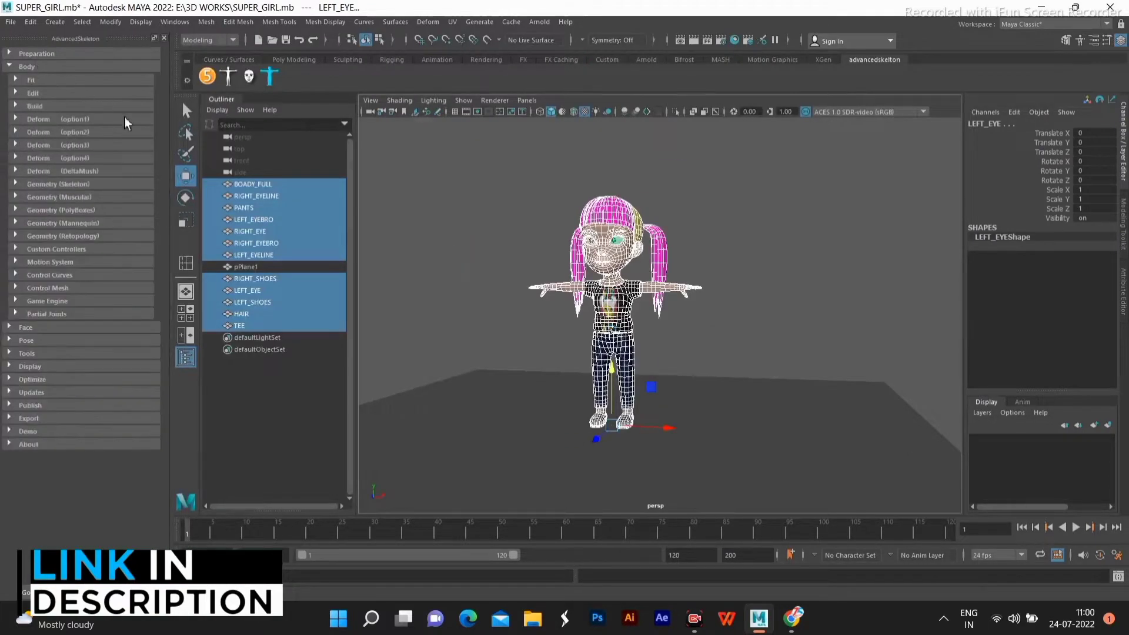
pyautogui.click(46, 80)
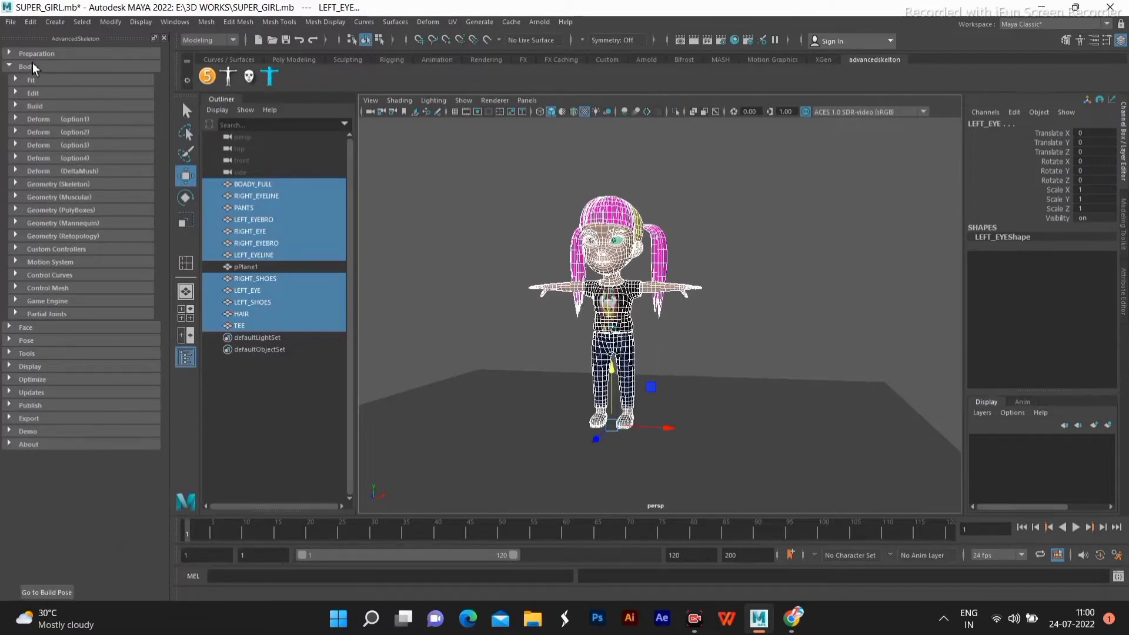
# - Use AdvancedSkeleton's Model Clean preparation to create the top-level geo group and clean the model
pyautogui.click(38, 53)
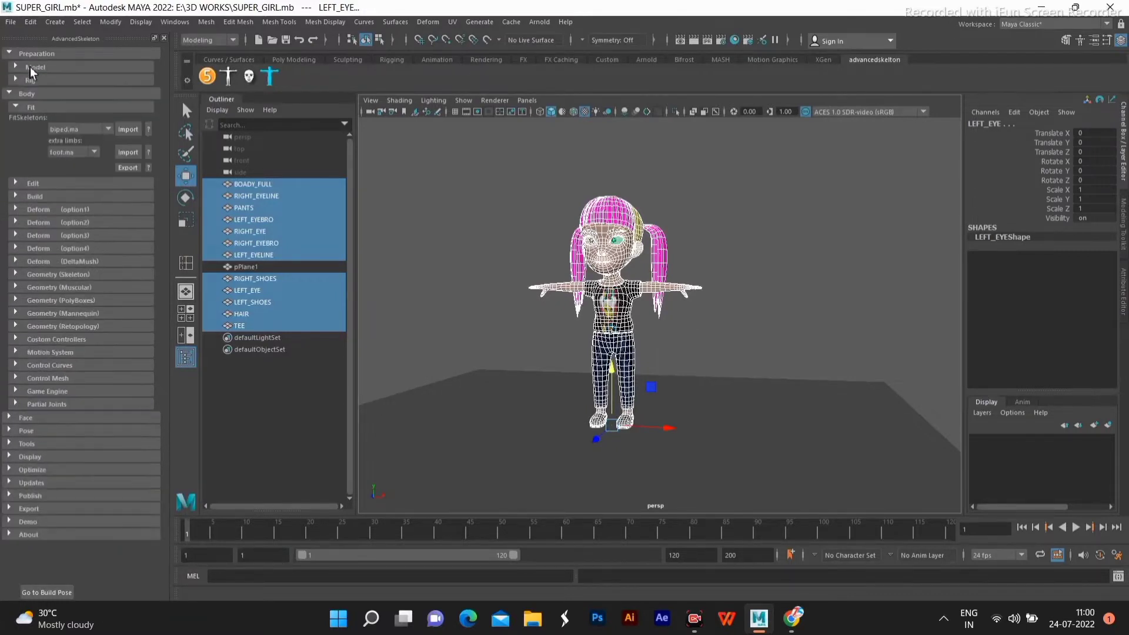
pyautogui.click(35, 67)
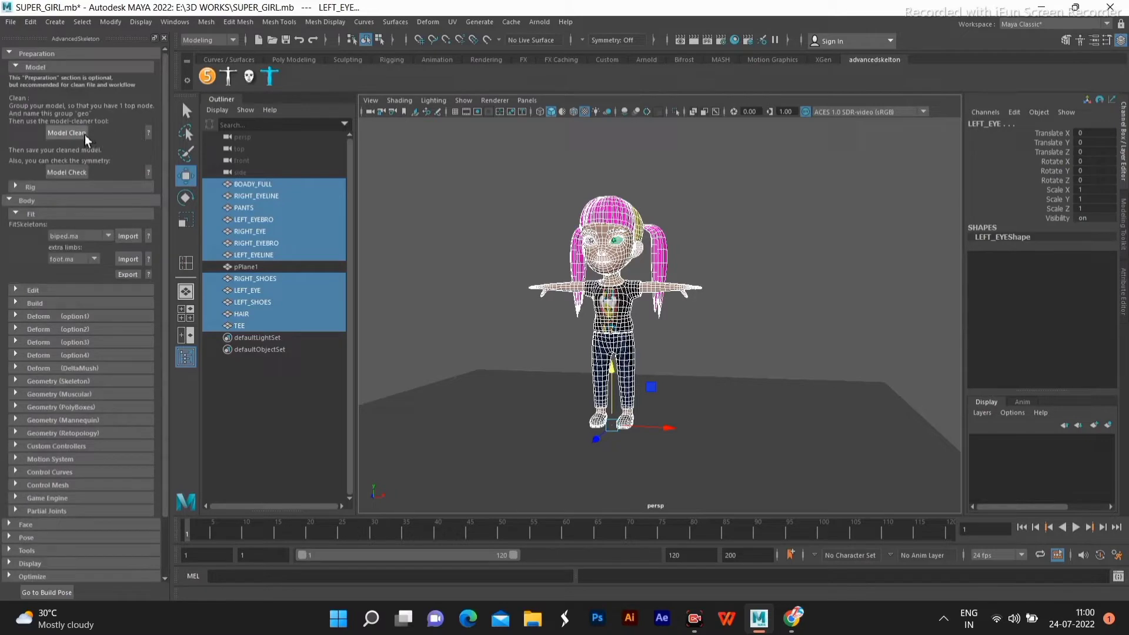
pyautogui.click(73, 134)
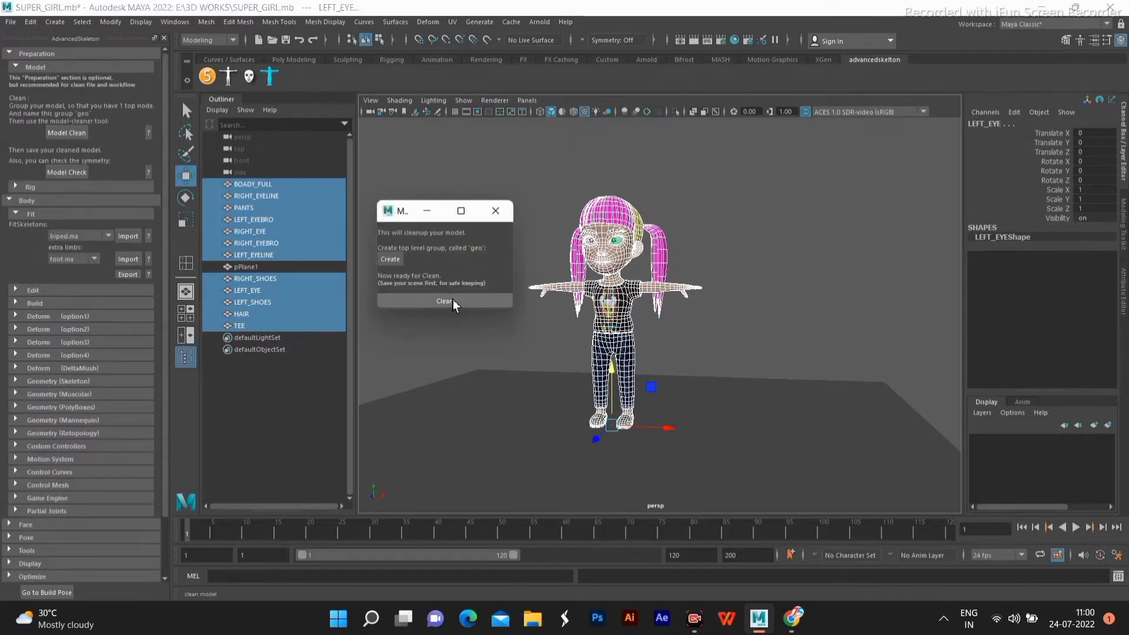
pyautogui.click(390, 259)
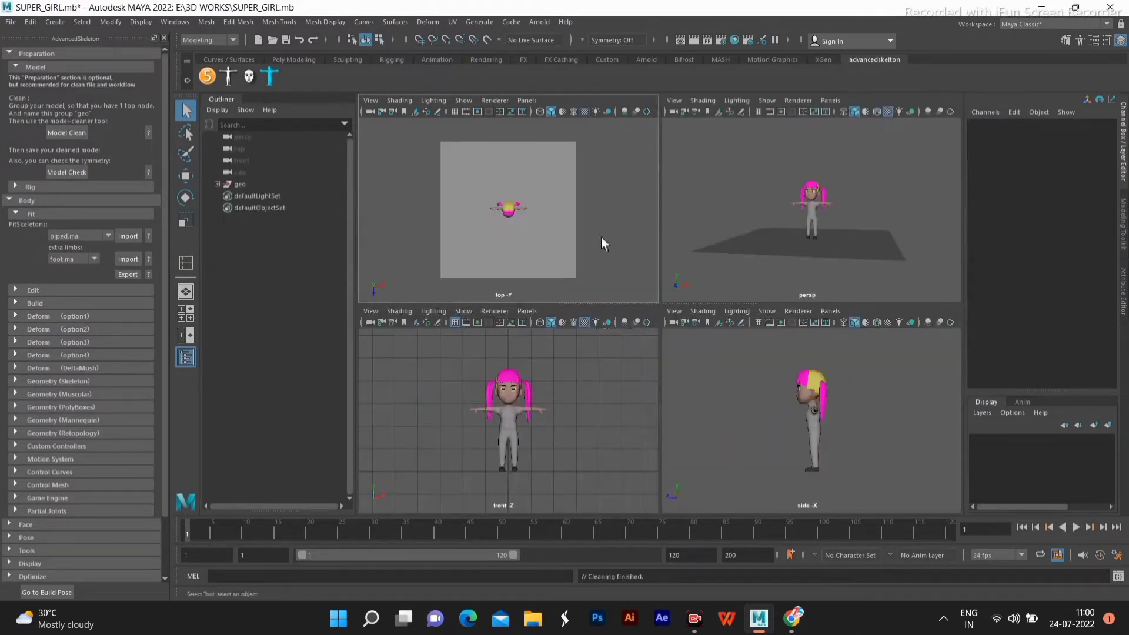
# - Turn on textured display in the four views and return to the full perspective view
pyautogui.press('6')
pyautogui.press('6')
pyautogui.press('6')
pyautogui.press('6')
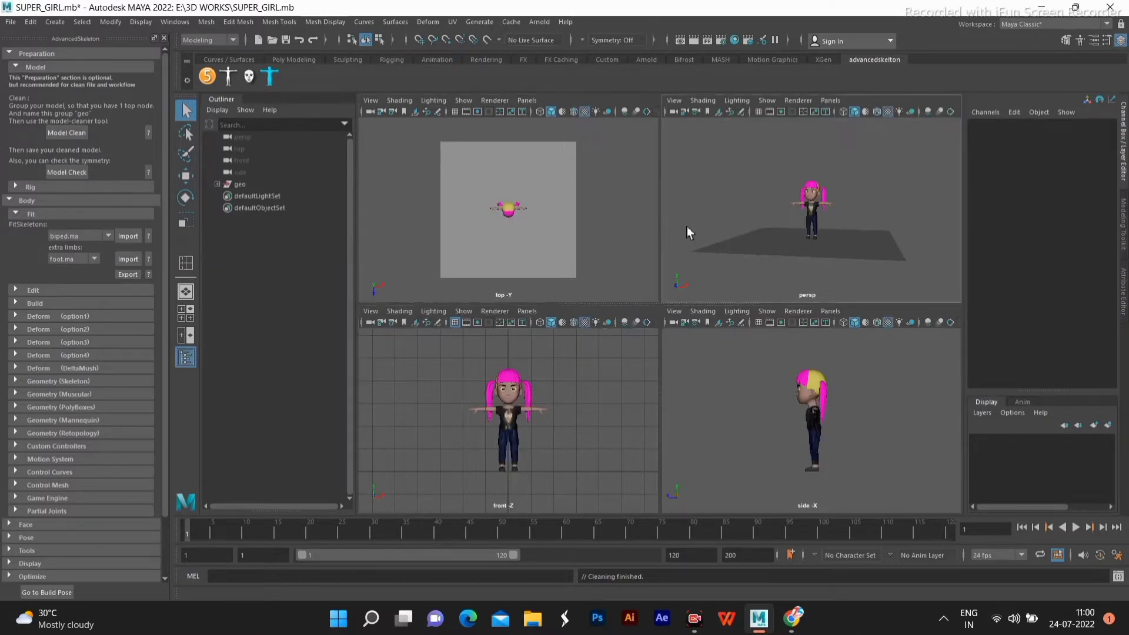
pyautogui.press('space')
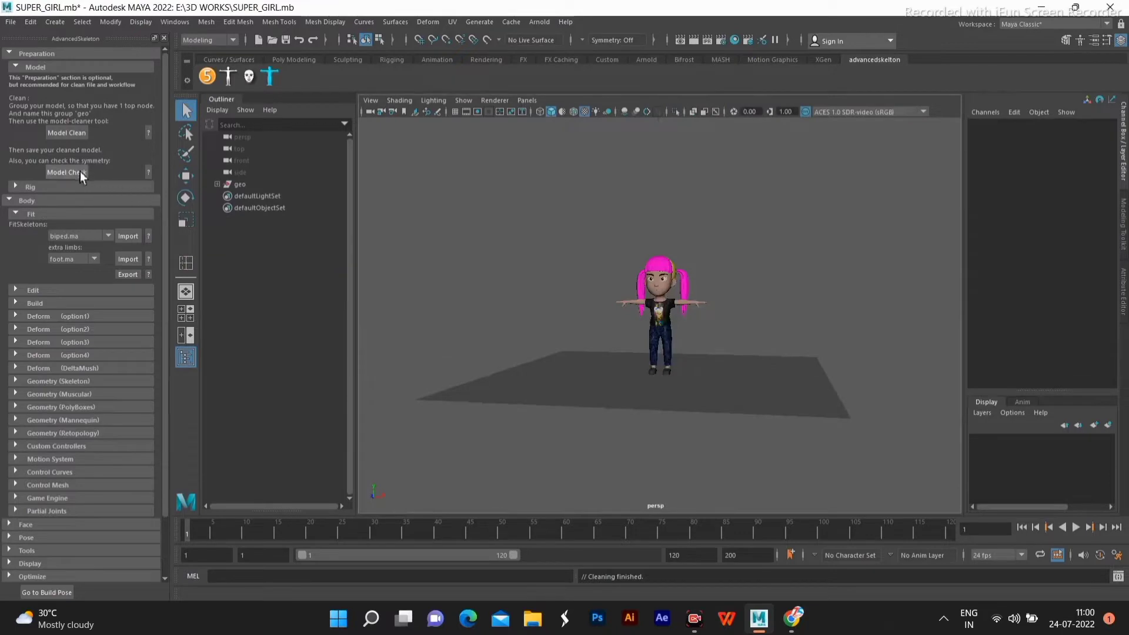
# - Select the whole model and run Model Check for default transformation values and symmetry
pyautogui.click(80, 171)
pyautogui.moveTo(619, 242); pyautogui.dragTo(720, 386)
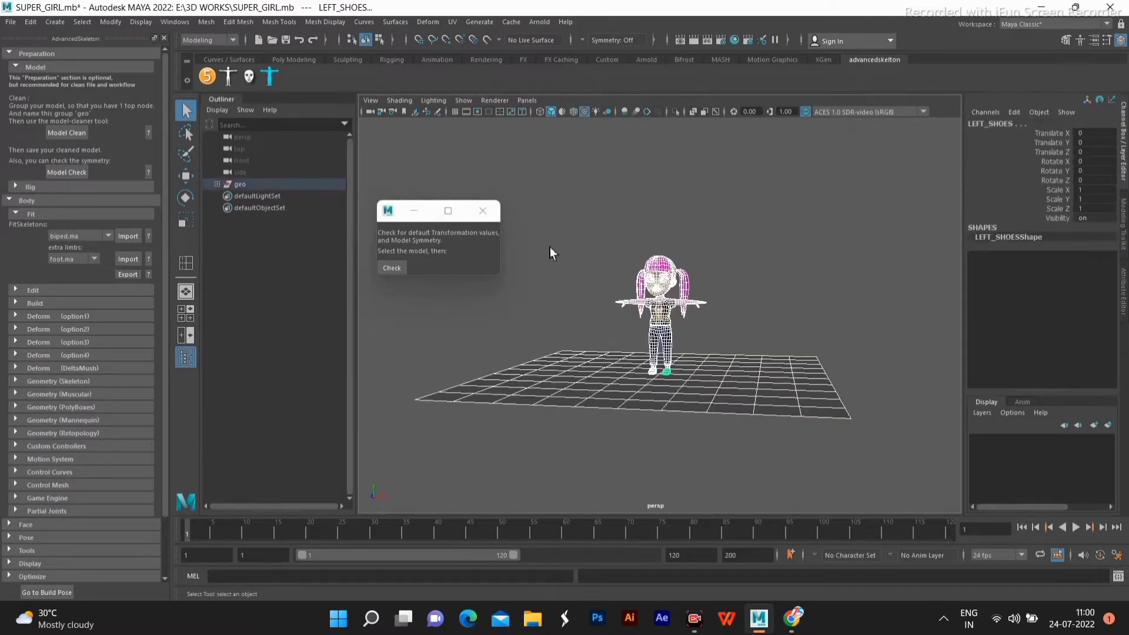
pyautogui.click(397, 268)
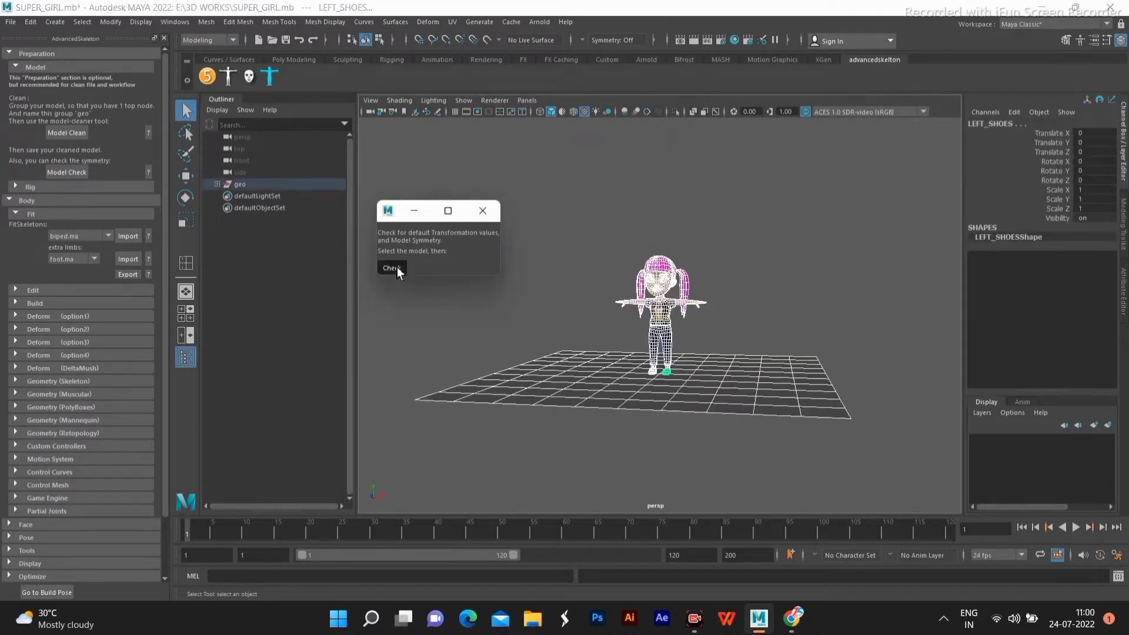
pyautogui.click(482, 212)
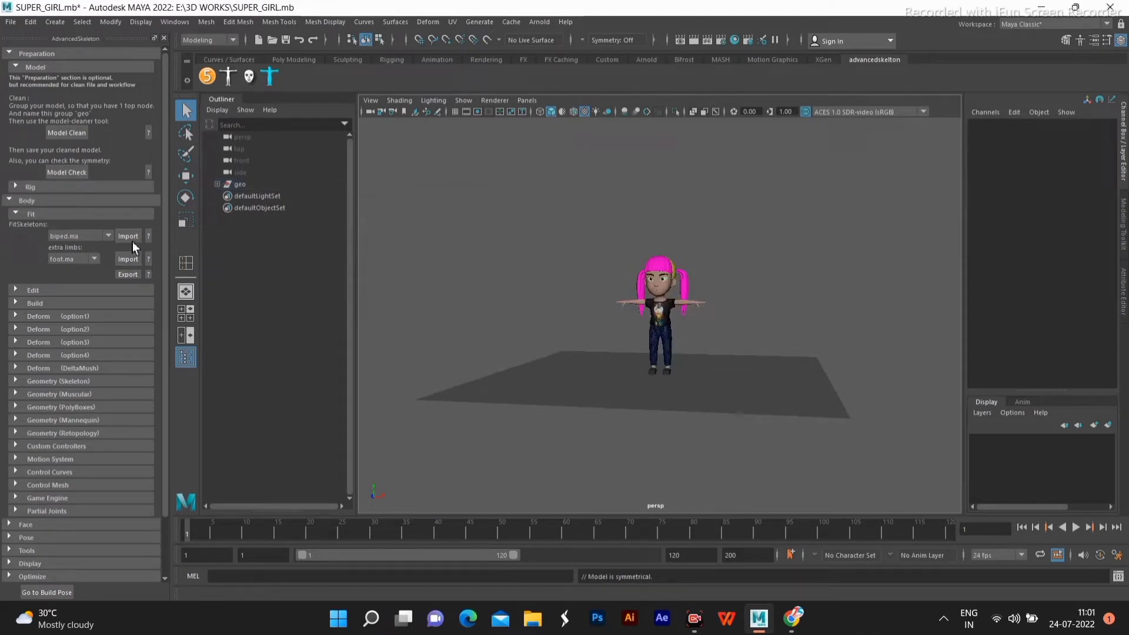
# - Import the biped.ma fit skeleton into the scene
pyautogui.click(109, 235)
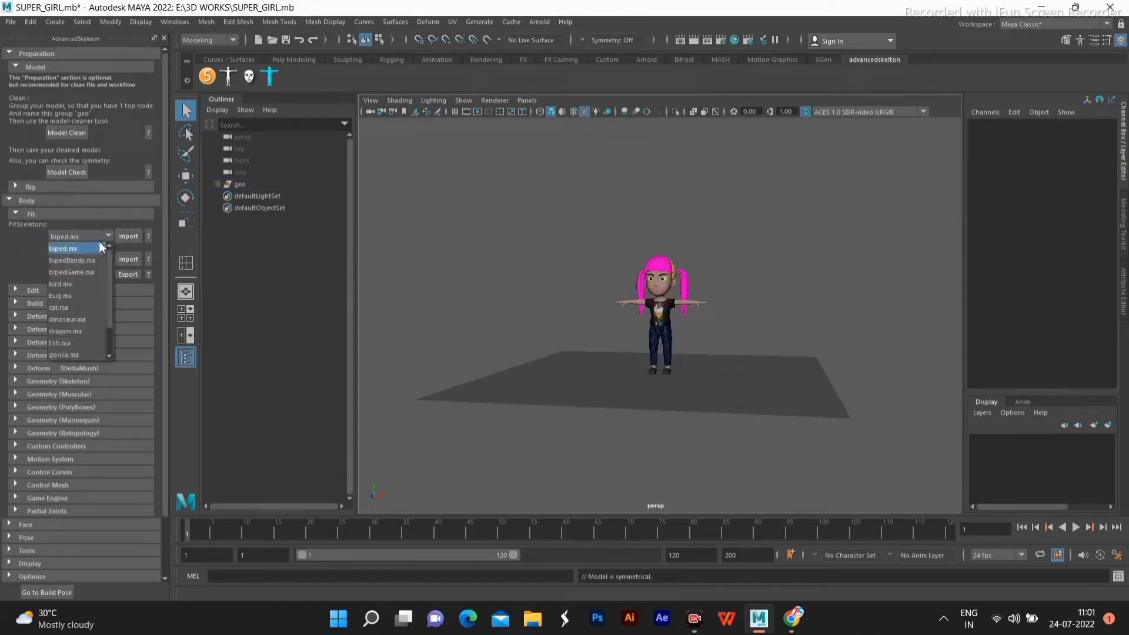
pyautogui.click(103, 246)
pyautogui.click(135, 238)
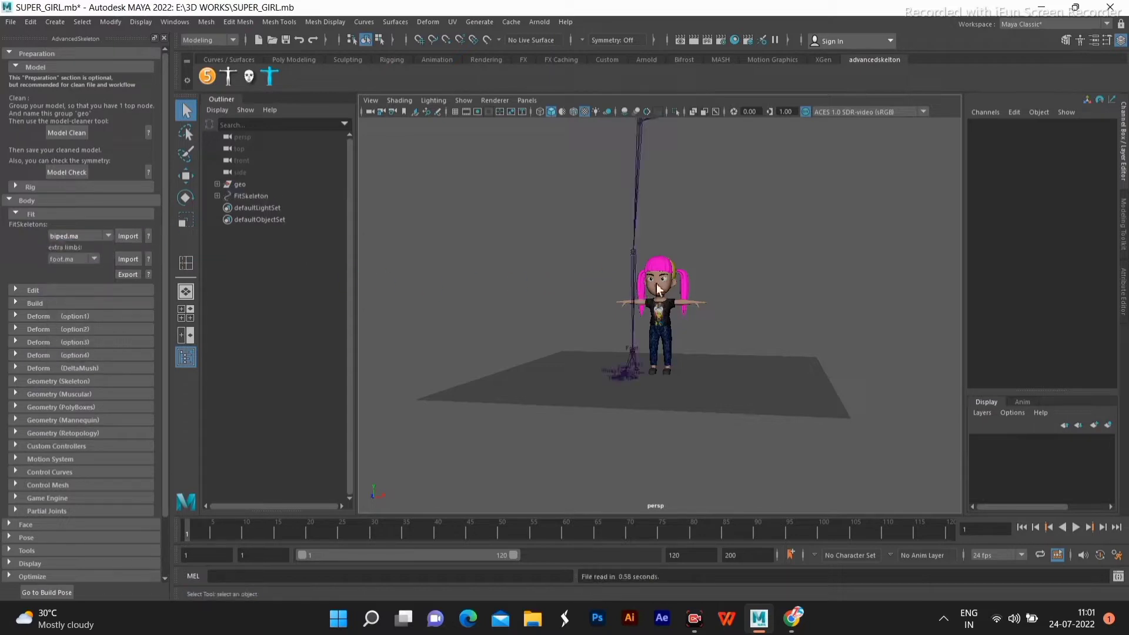
pyautogui.scroll(-5, 658, 288)
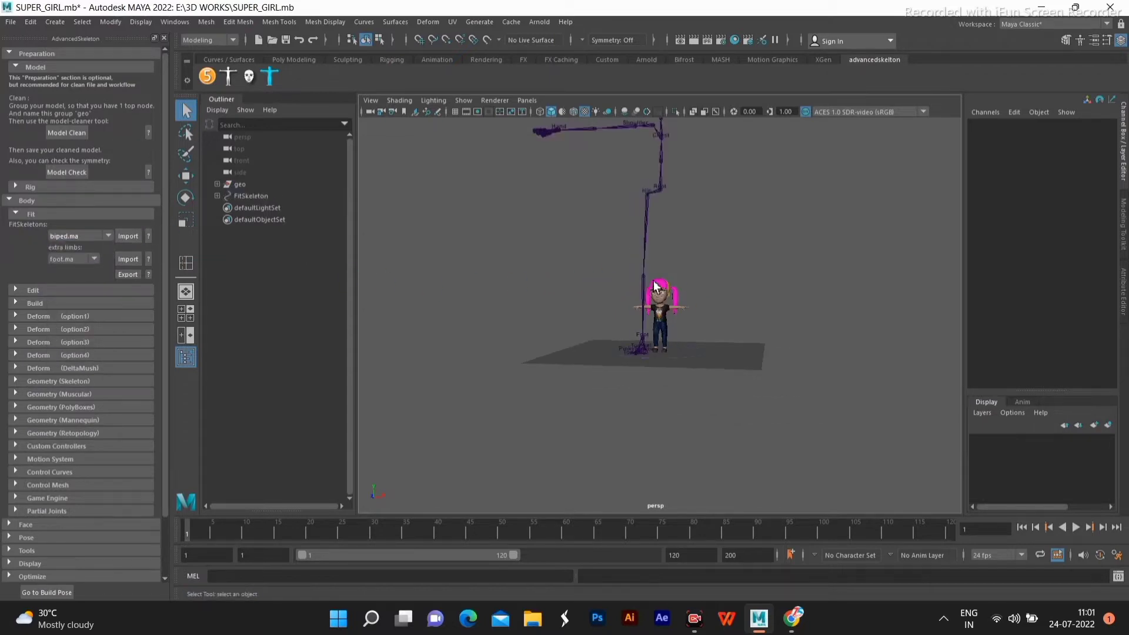
# - Select the FitSkeleton and scale it uniformly to about 0.199 in the front view to match the character's size
pyautogui.click(187, 318)
pyautogui.click(551, 472)
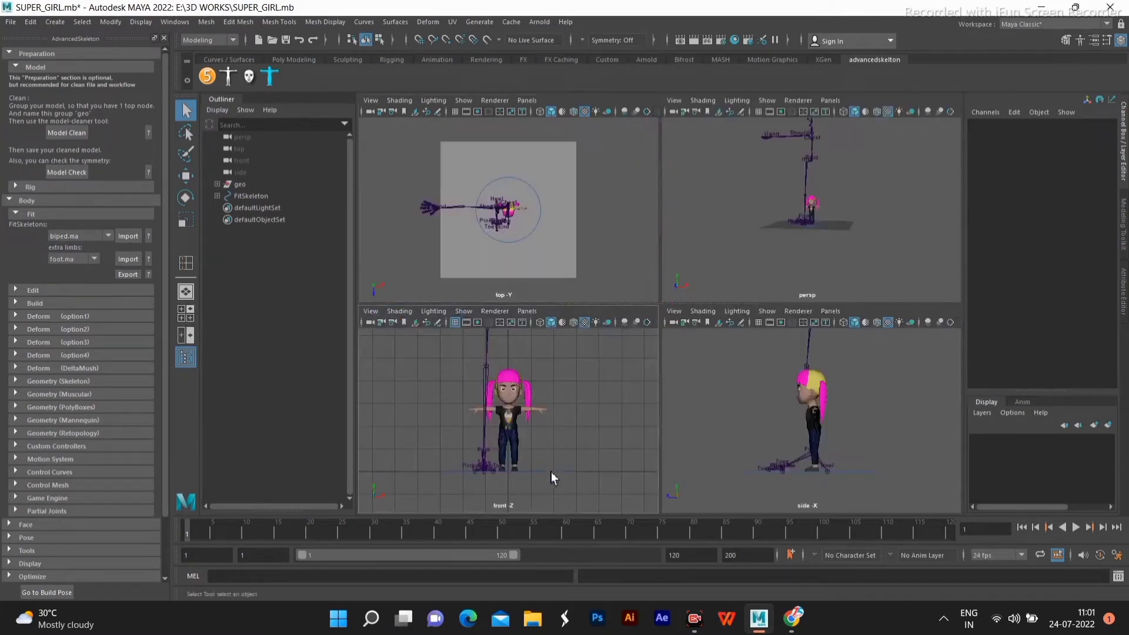
pyautogui.click(551, 472)
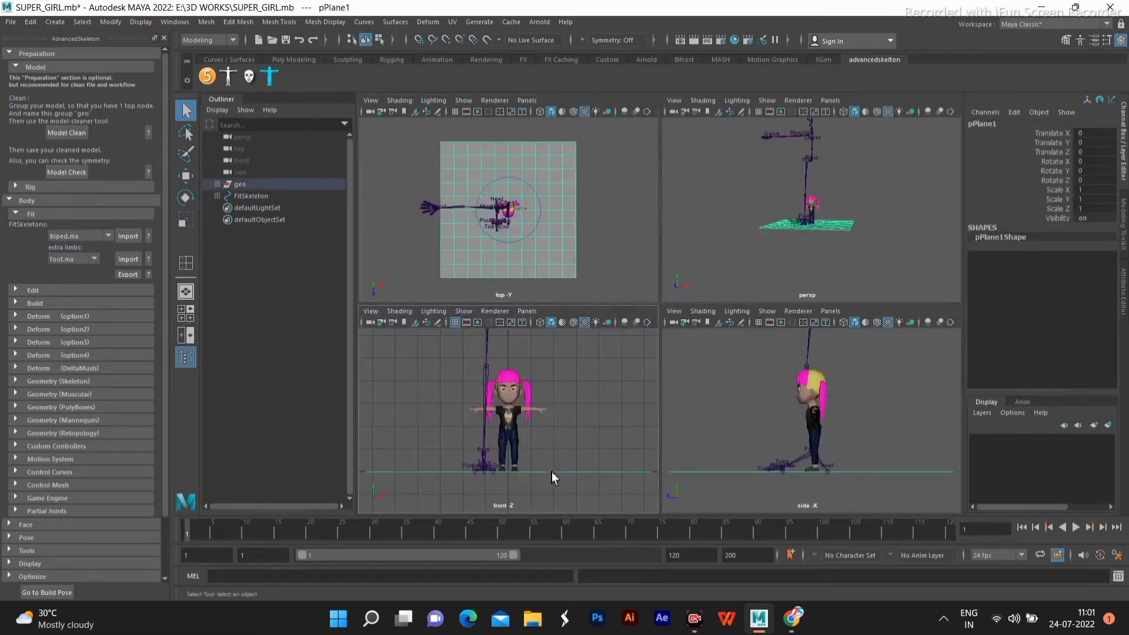
pyautogui.click(619, 217)
pyautogui.click(538, 198)
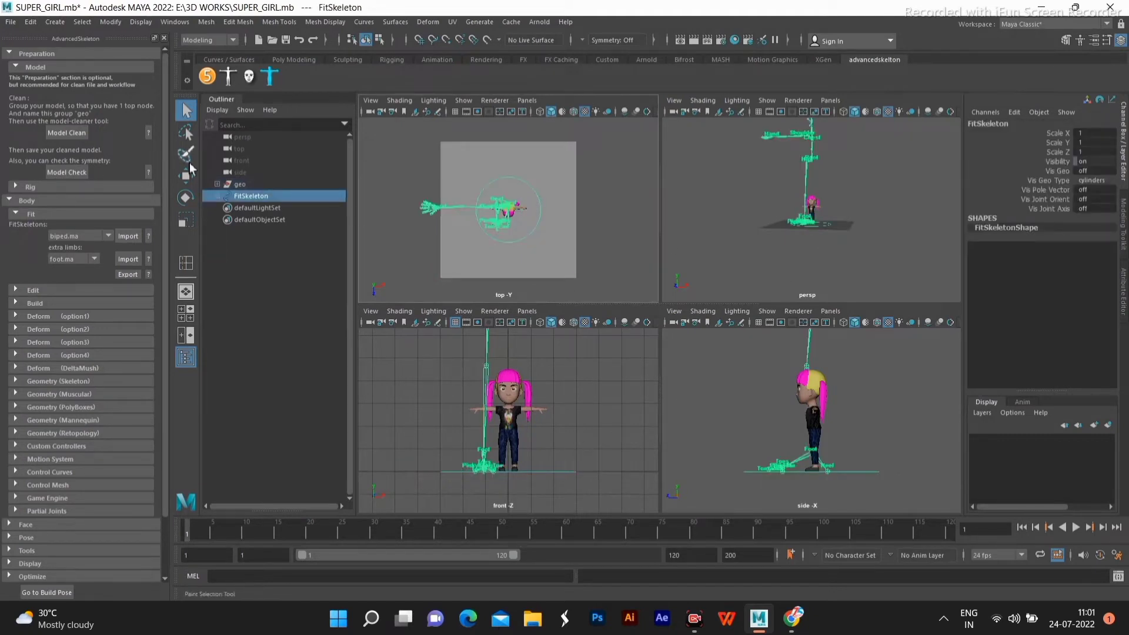
pyautogui.press('w')
pyautogui.press('f')
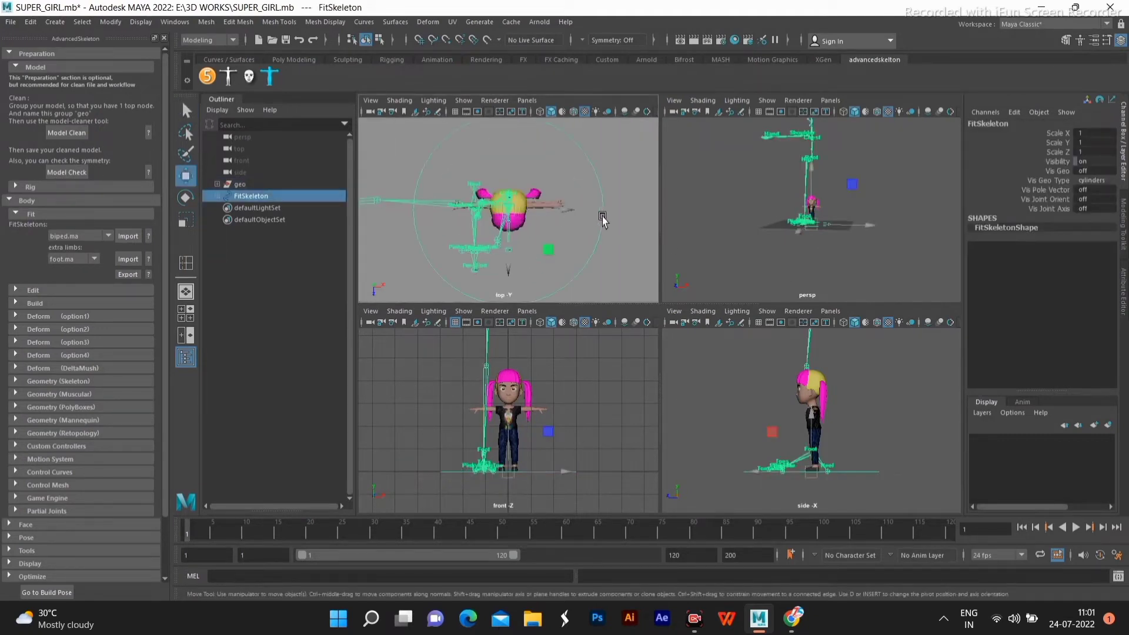
pyautogui.click(185, 222)
pyautogui.press('space')
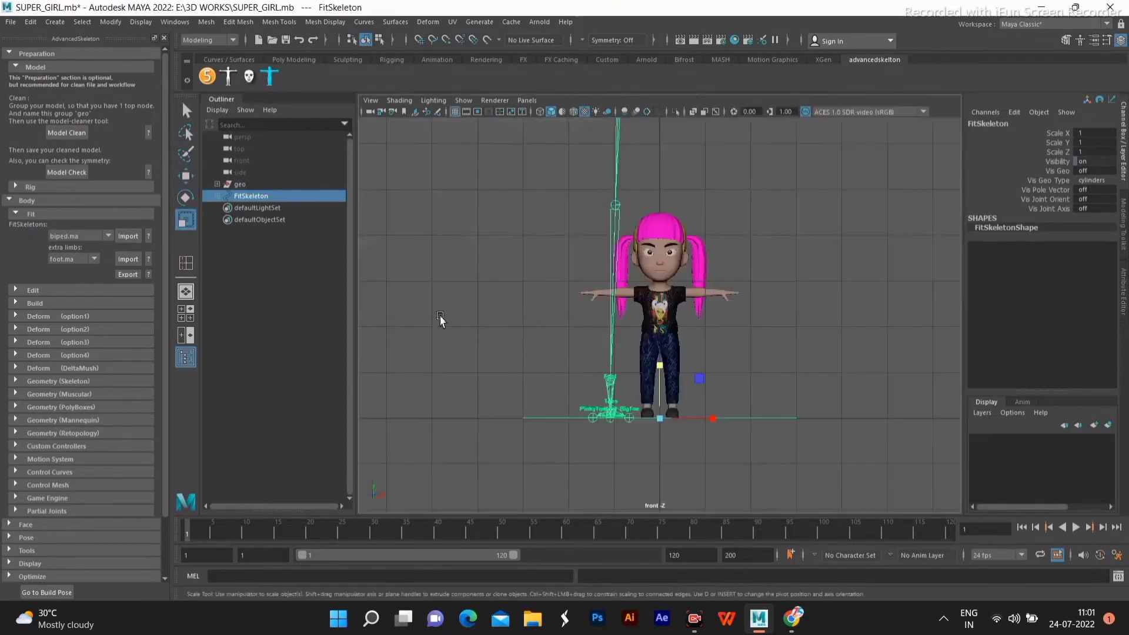
pyautogui.moveTo(441, 319); pyautogui.dragTo(505, 446, button='middle')
pyautogui.moveTo(660, 424); pyautogui.dragTo(570, 435)
pyautogui.moveTo(659, 430); pyautogui.dragTo(630, 424)
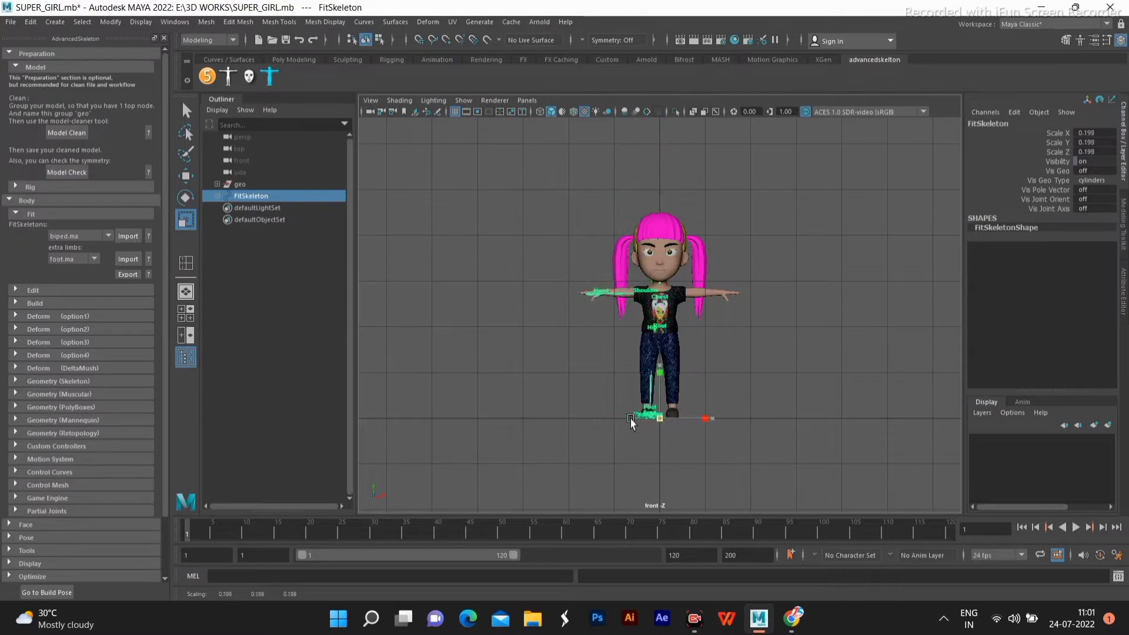
# - Create a display layer in the perspective scene, add the geo group to it and cycle the layer's display type past Template
pyautogui.click(186, 176)
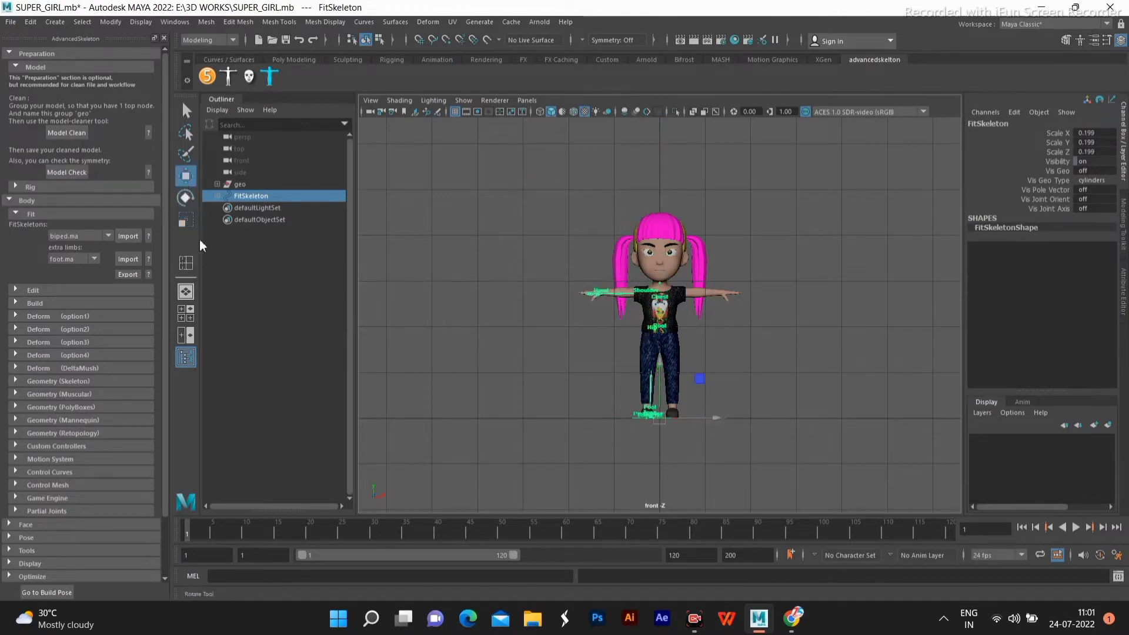
pyautogui.click(186, 291)
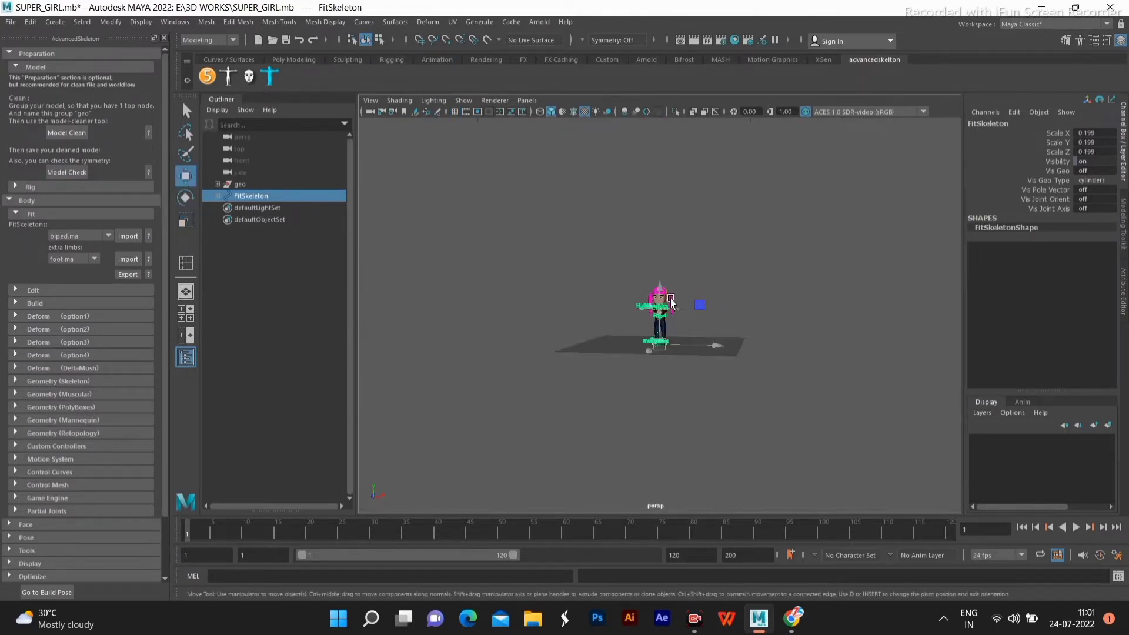
pyautogui.keyDown('alt'); pyautogui.moveTo(671, 300); pyautogui.dragTo(594, 356); pyautogui.keyUp('alt')
pyautogui.keyDown('alt'); pyautogui.moveTo(595, 355); pyautogui.dragTo(681, 360, button='right'); pyautogui.keyUp('alt')
pyautogui.keyDown('alt'); pyautogui.moveTo(681, 360); pyautogui.dragTo(699, 287); pyautogui.keyUp('alt')
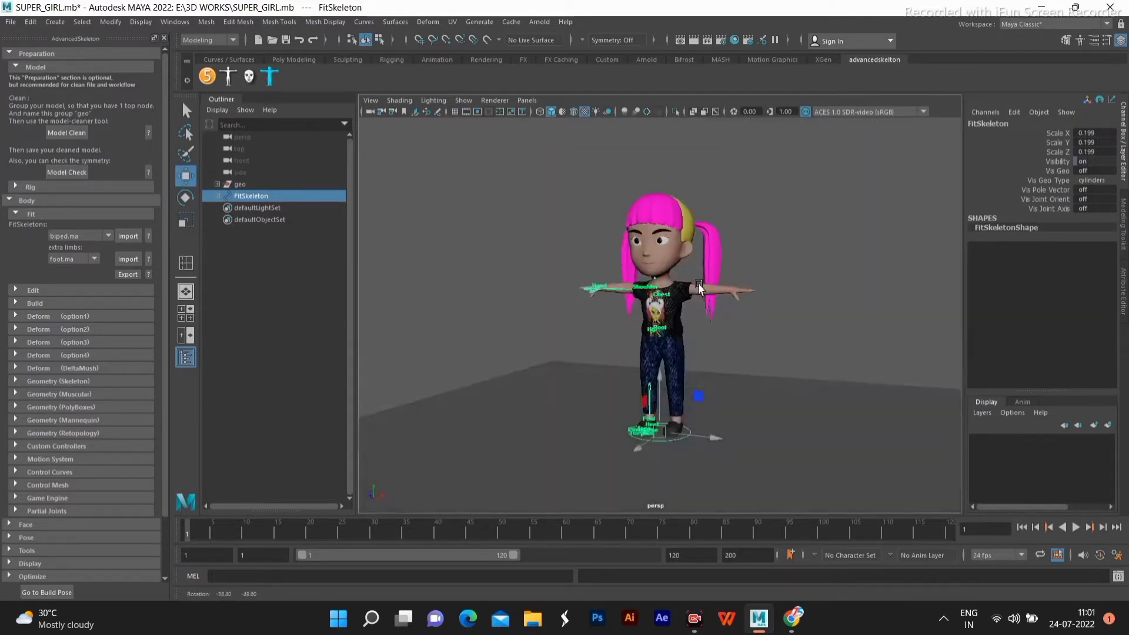
pyautogui.click(774, 234)
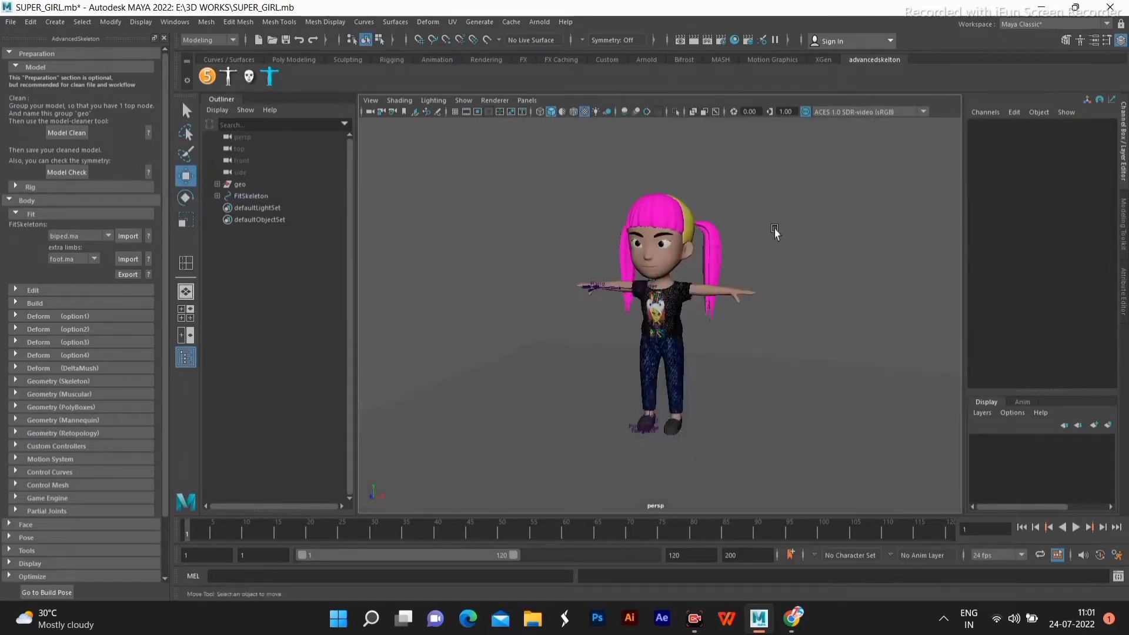
pyautogui.click(241, 184)
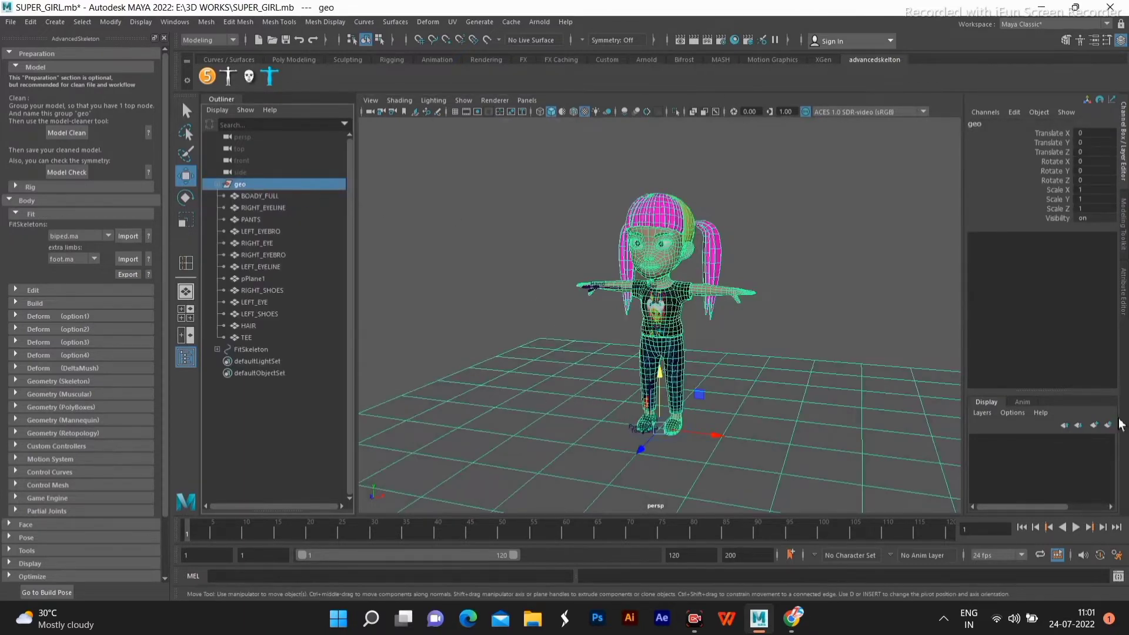
pyautogui.click(1108, 425)
pyautogui.rightClick(1030, 441)
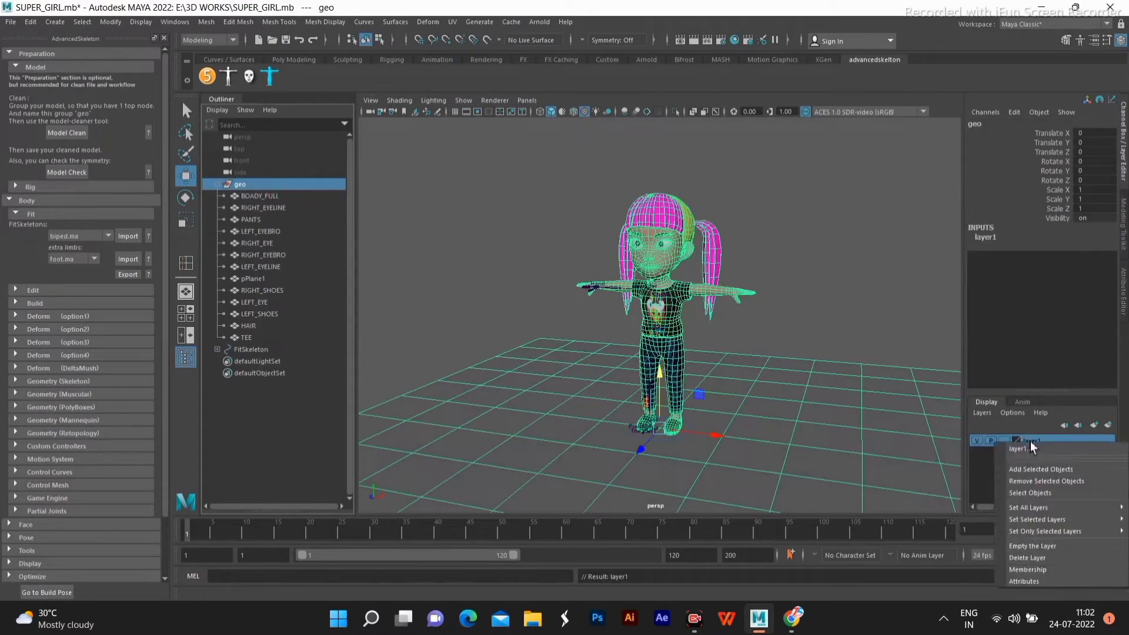
pyautogui.click(1057, 471)
pyautogui.click(1006, 441)
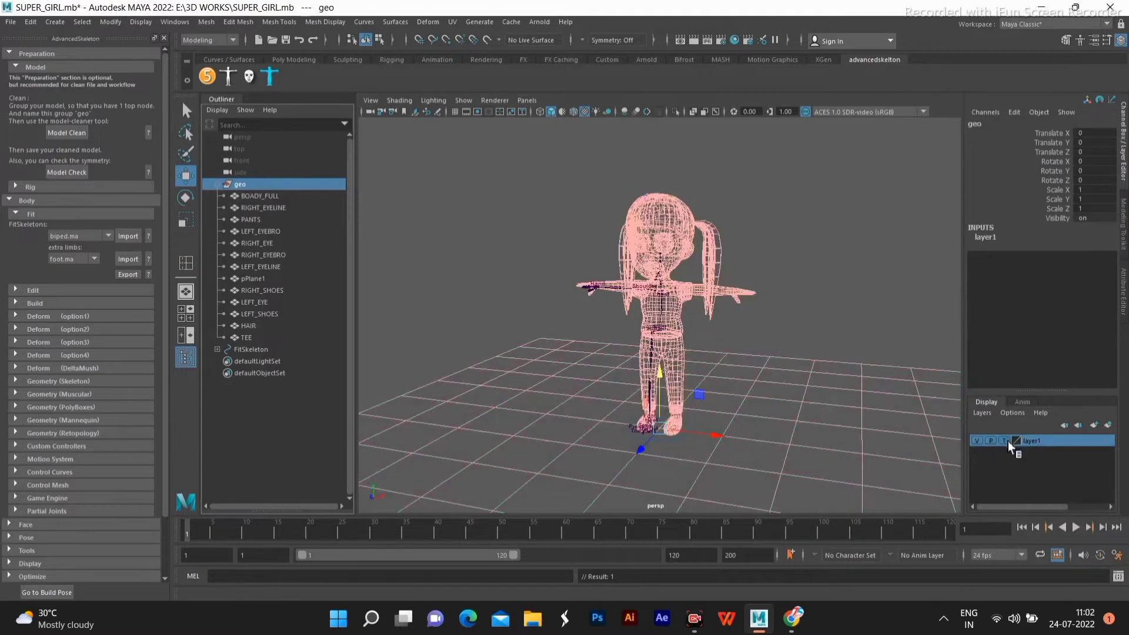
pyautogui.click(1006, 441)
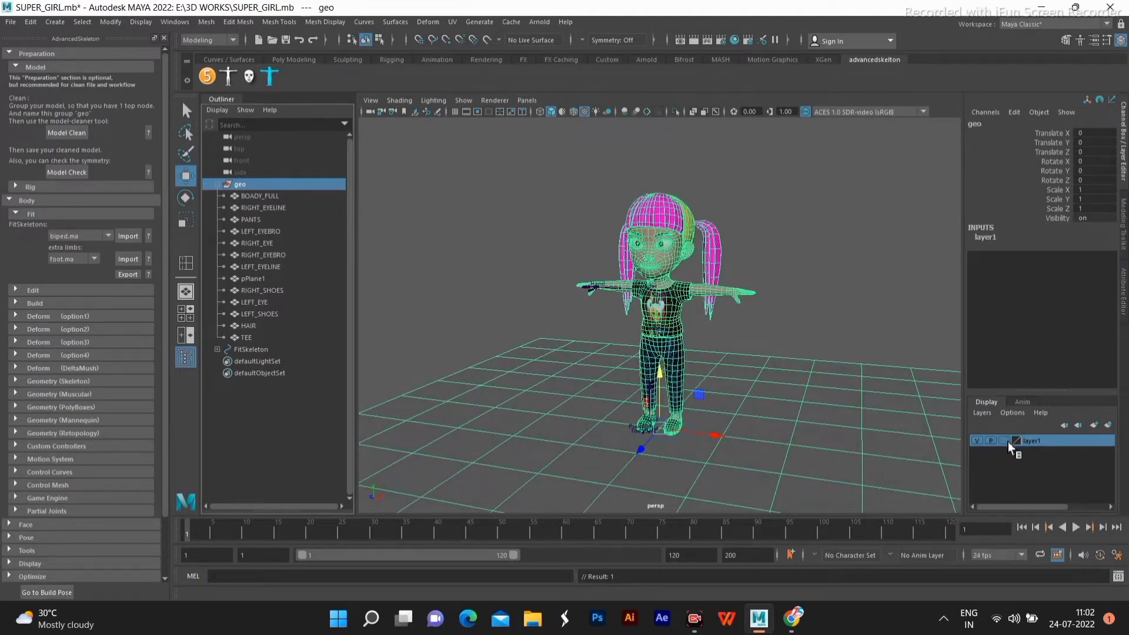
# - Set layer1's display type to Template so the geo group shows as unselectable wireframe around the fit skeleton
pyautogui.click(1009, 444)
pyautogui.click(760, 295)
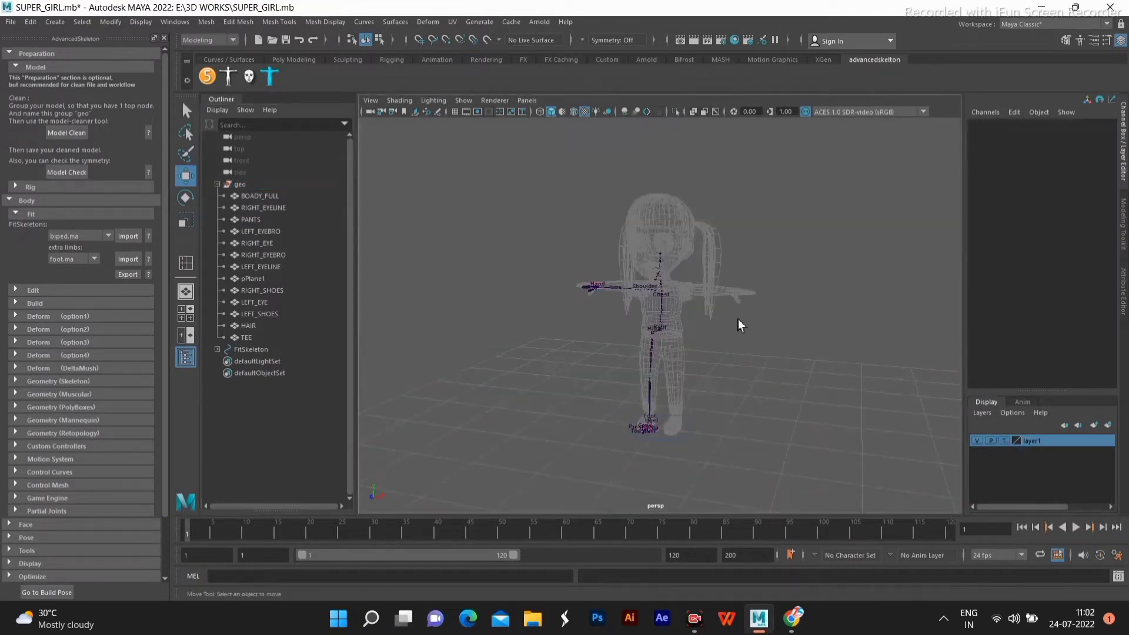
pyautogui.keyDown('alt'); pyautogui.moveTo(698, 335); pyautogui.dragTo(744, 330); pyautogui.keyUp('alt')
pyautogui.scroll(6, 724, 306)
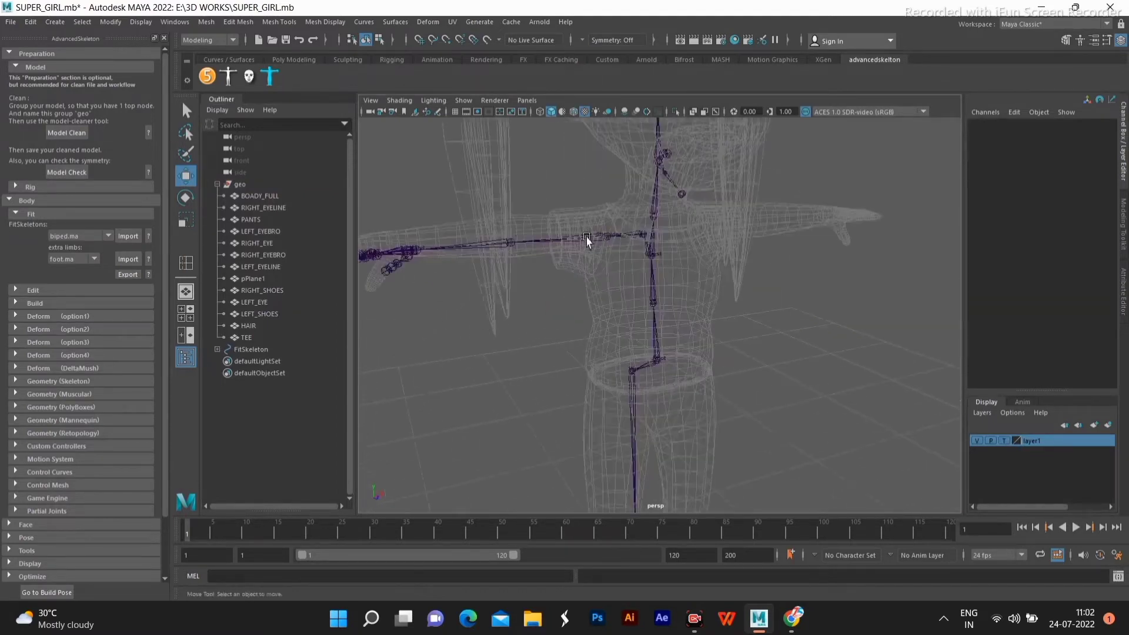
pyautogui.keyDown('alt'); pyautogui.moveTo(587, 240); pyautogui.dragTo(506, 242); pyautogui.keyUp('alt')
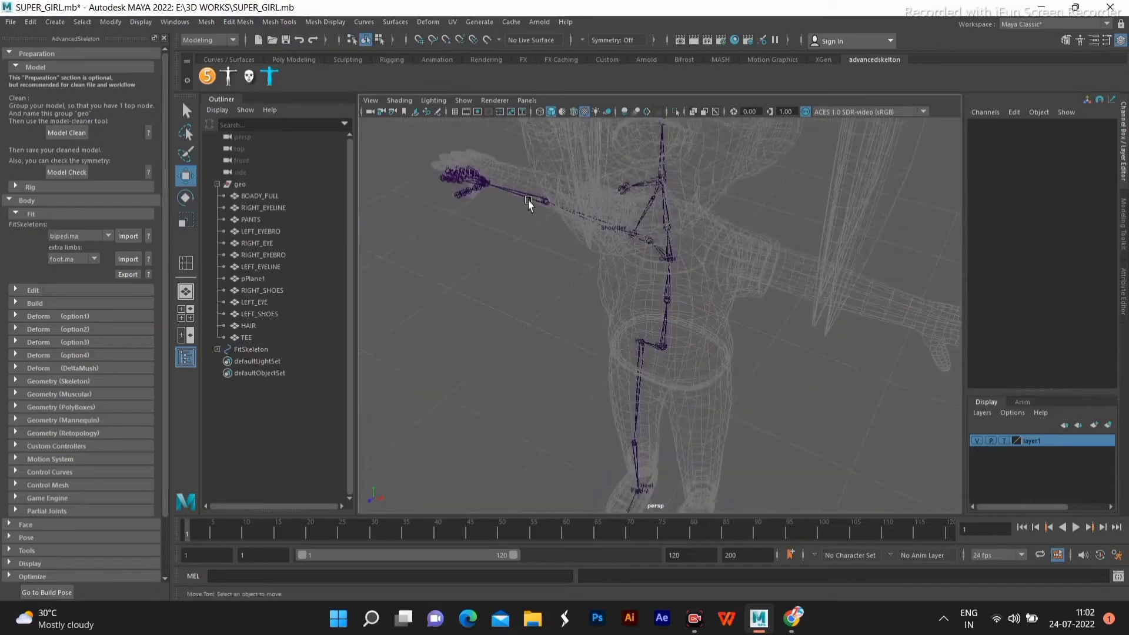
pyautogui.keyDown('alt'); pyautogui.moveTo(529, 203); pyautogui.dragTo(547, 200); pyautogui.keyUp('alt')
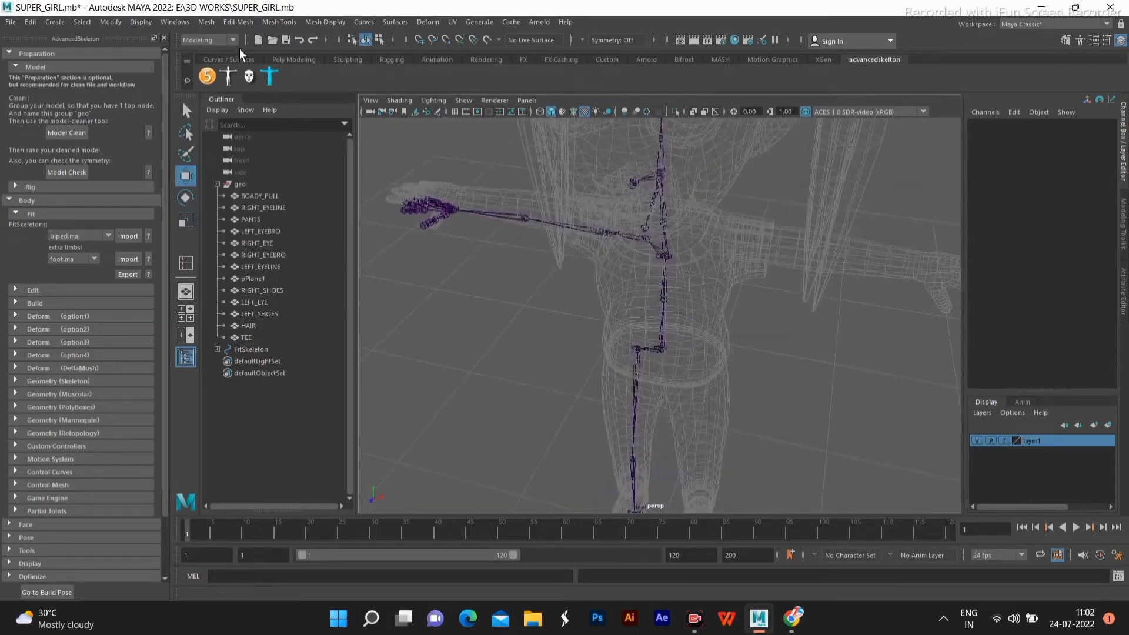
# - Switch to the Rigging menu set and select the Scapula joint of the fit skeleton
pyautogui.click(213, 40)
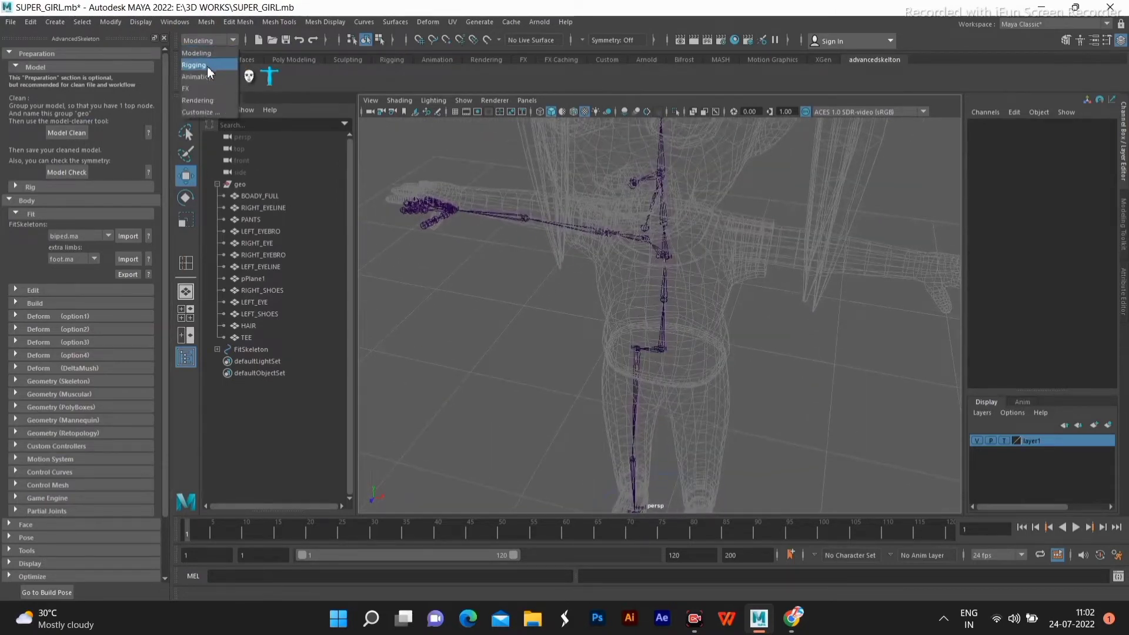
pyautogui.click(207, 66)
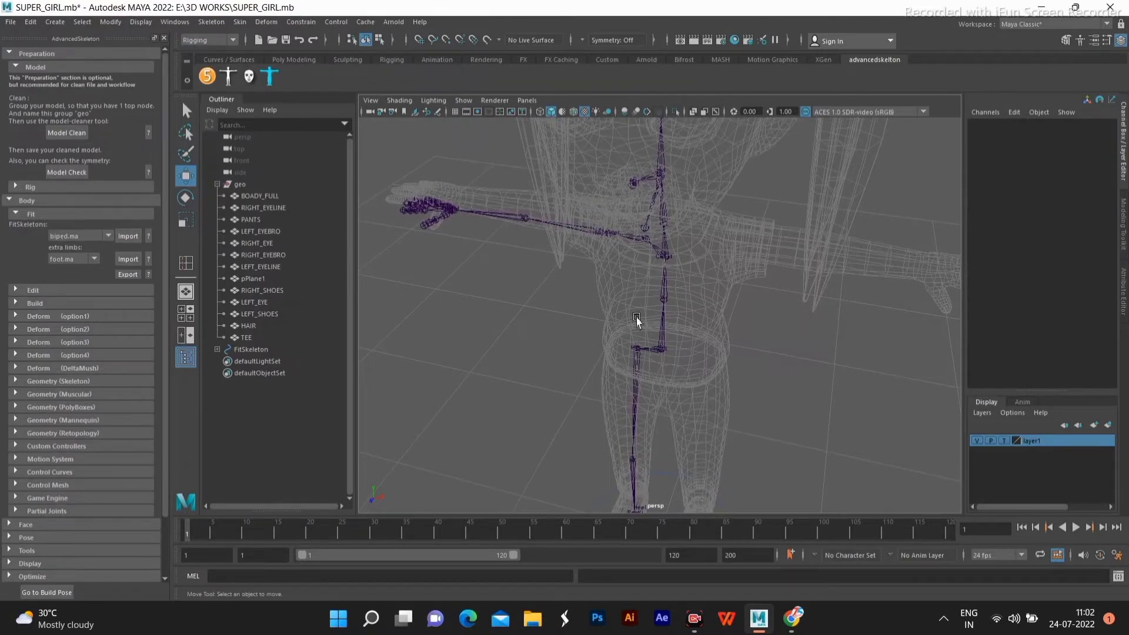
pyautogui.click(625, 241)
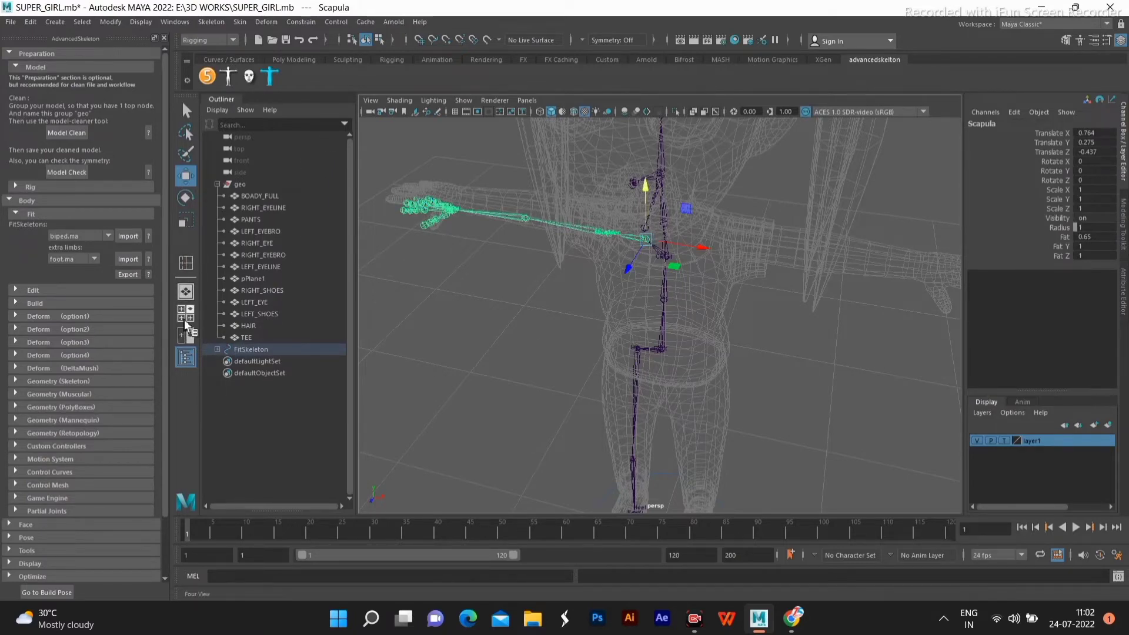
# - In the front view, move the Ankle joint to the ankle area at the upper part of the shoe
pyautogui.click(185, 314)
pyautogui.press('space')
pyautogui.scroll(8, 686, 307)
pyautogui.keyDown('alt'); pyautogui.moveTo(686, 308); pyautogui.dragTo(697, 147, button='middle'); pyautogui.keyUp('alt')
pyautogui.scroll(5, 647, 330)
pyautogui.click(608, 377)
pyautogui.scroll(2, 607, 378)
pyautogui.moveTo(592, 386); pyautogui.dragTo(566, 374)
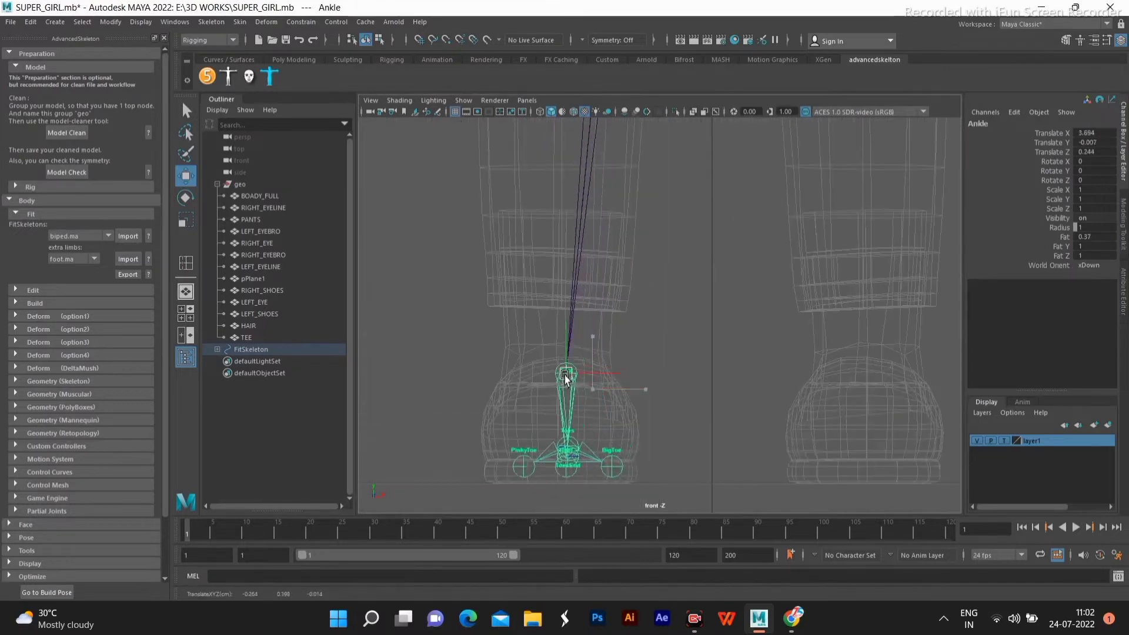
# - Nudge the toe joint slightly down inside the shoe in the front view
pyautogui.click(526, 470)
pyautogui.click(569, 457)
pyautogui.moveTo(568, 457); pyautogui.dragTo(567, 461)
pyautogui.click(582, 426)
# - Move the Knee joint sideways along X toward the centre of the trouser leg
pyautogui.scroll(-5, 643, 249)
pyautogui.scroll(8, 635, 297)
pyautogui.click(628, 298)
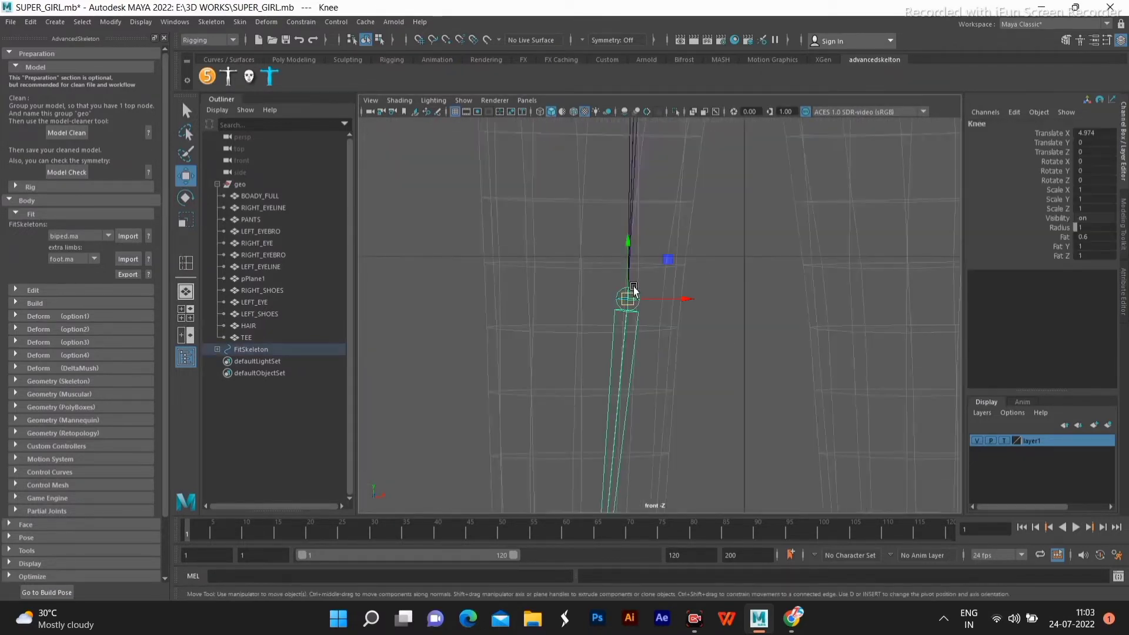
pyautogui.moveTo(651, 299); pyautogui.dragTo(607, 302)
pyautogui.scroll(-10, 623, 347)
pyautogui.scroll(6, 642, 406)
# - Move the Ankle joint sideways along X to the centre of the shoe
pyautogui.click(618, 460)
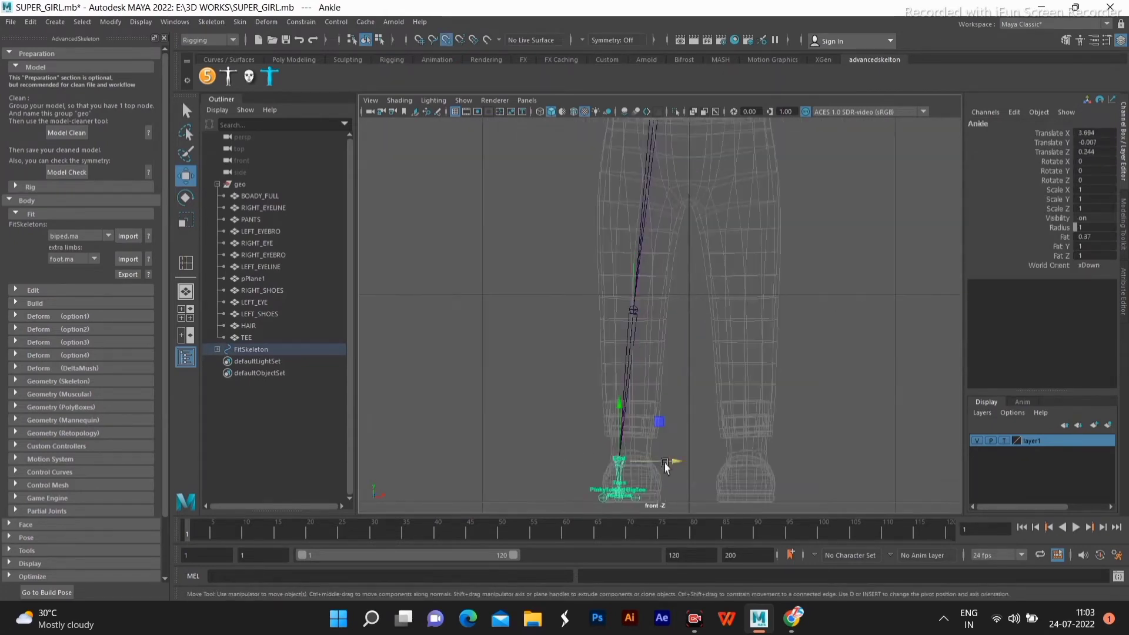
pyautogui.press('v')
pyautogui.moveTo(665, 461); pyautogui.dragTo(678, 461)
pyautogui.scroll(-5, 630, 182)
# - Raise the Neck joint in the front view and close the AdvancedSkeleton panel
pyautogui.scroll(8, 646, 242)
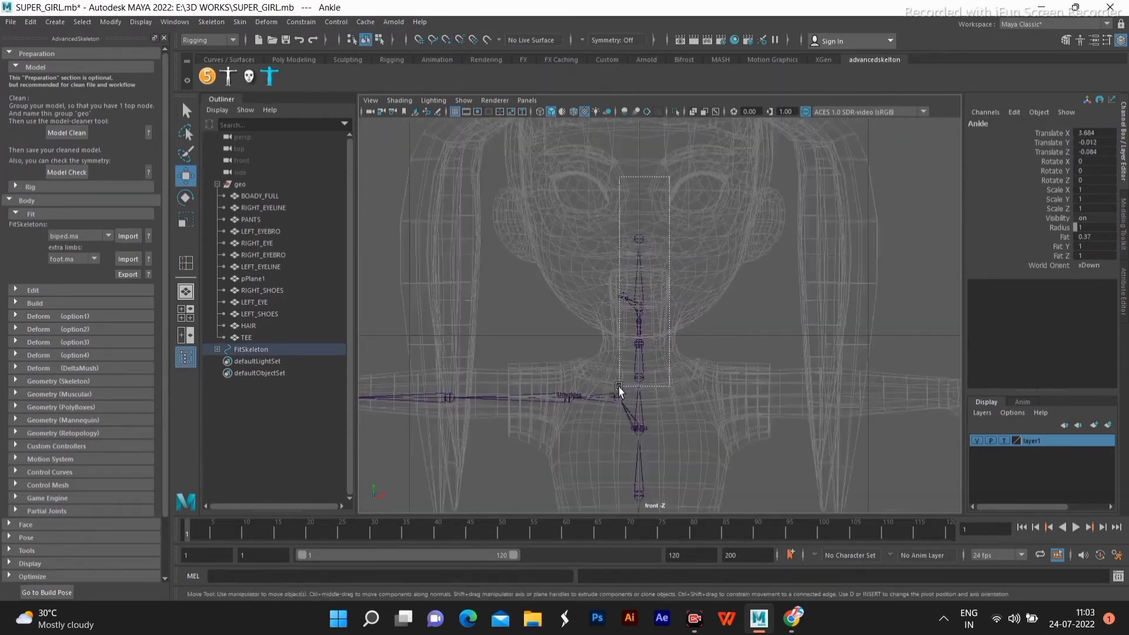
pyautogui.click(622, 402)
pyautogui.scroll(-2, 615, 383)
pyautogui.click(638, 270)
pyautogui.scroll(-5, 645, 244)
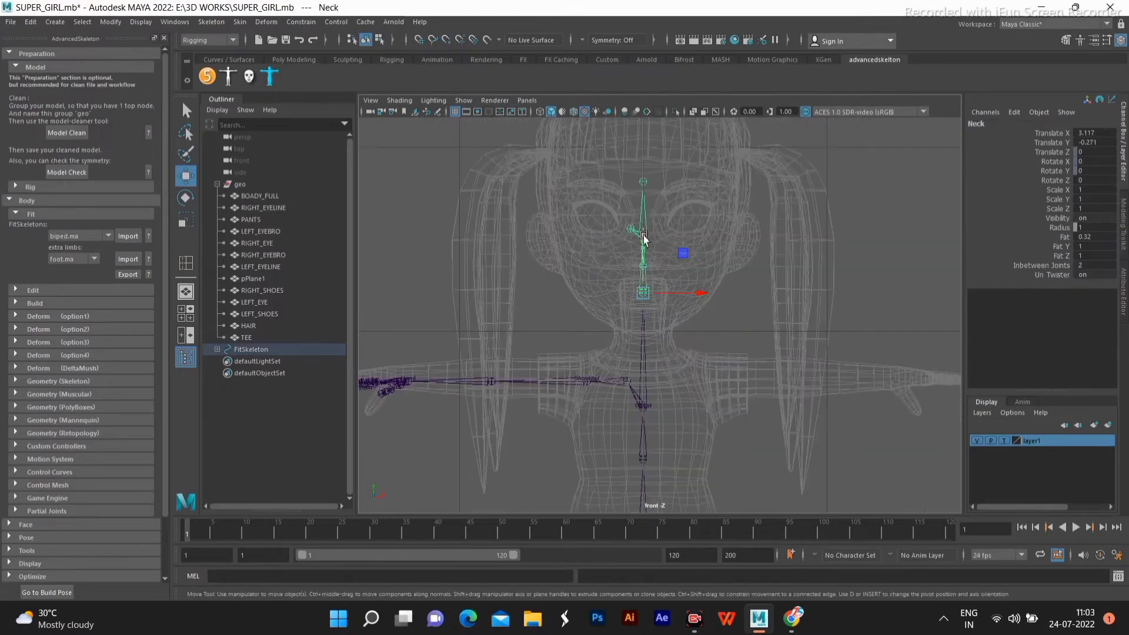
pyautogui.moveTo(646, 227); pyautogui.dragTo(647, 203)
pyautogui.scroll(8, 662, 226)
pyautogui.click(164, 39)
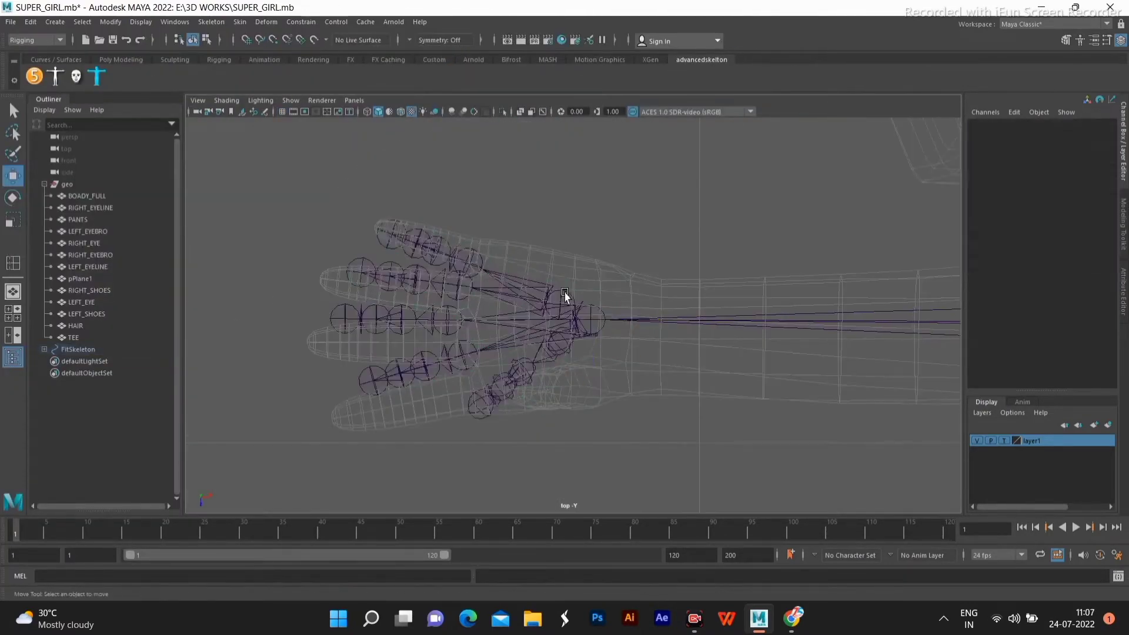
# - In the top view, place the Wrist joint at the wrist and move the index and middle finger chains onto their fingers
pyautogui.click(592, 320)
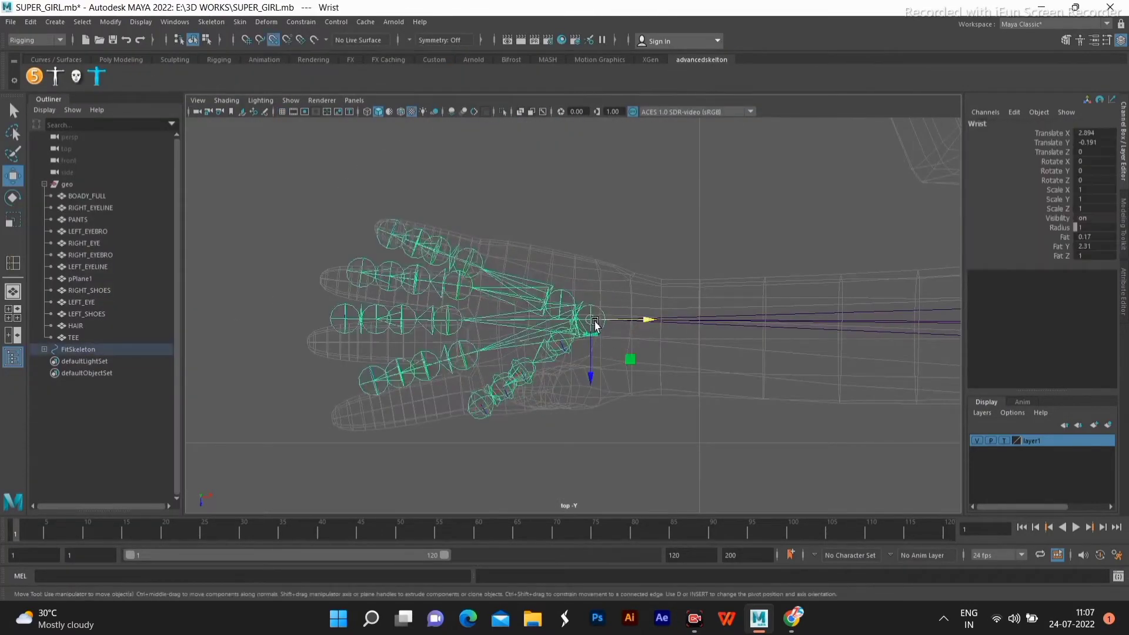
pyautogui.click(529, 356)
pyautogui.moveTo(525, 348); pyautogui.dragTo(435, 394)
pyautogui.click(510, 313)
pyautogui.moveTo(509, 313); pyautogui.dragTo(432, 345)
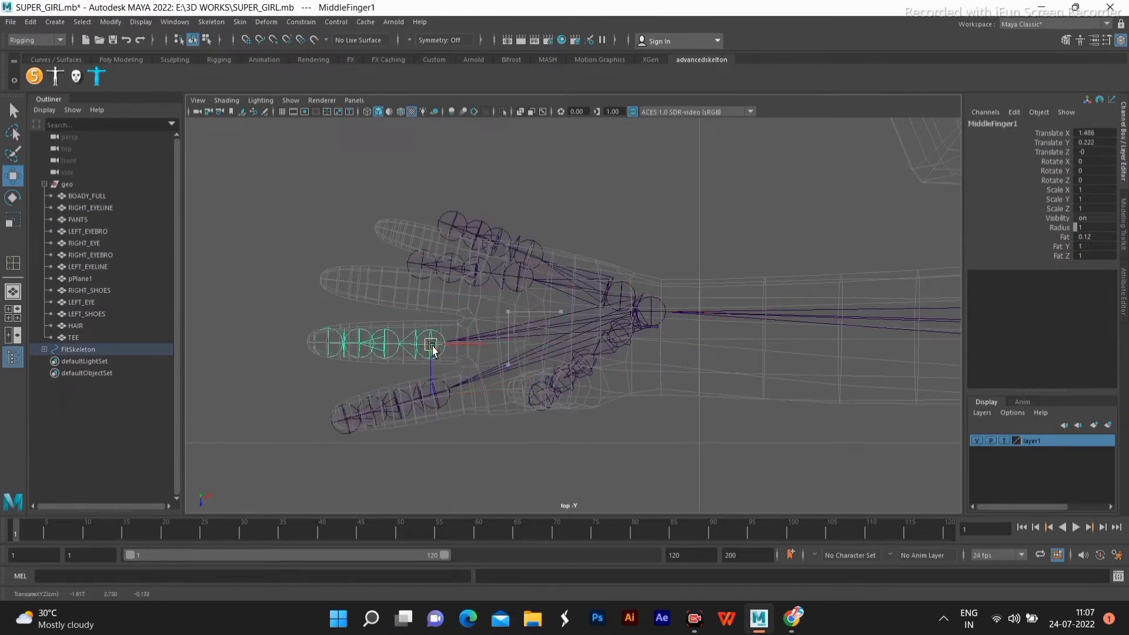
# - Move the ring and pinky finger chains onto their fingers and rotate the pinky chain to follow its finger
pyautogui.click(519, 276)
pyautogui.moveTo(519, 276); pyautogui.dragTo(437, 293)
pyautogui.click(529, 255)
pyautogui.moveTo(529, 255); pyautogui.dragTo(468, 277)
pyautogui.click(13, 199)
pyautogui.moveTo(509, 299); pyautogui.dragTo(514, 295)
pyautogui.click(13, 176)
# - Move the ThumbFinger1 joint toward the thumb and rotate its chain to follow the thumb's direction
pyautogui.click(620, 333)
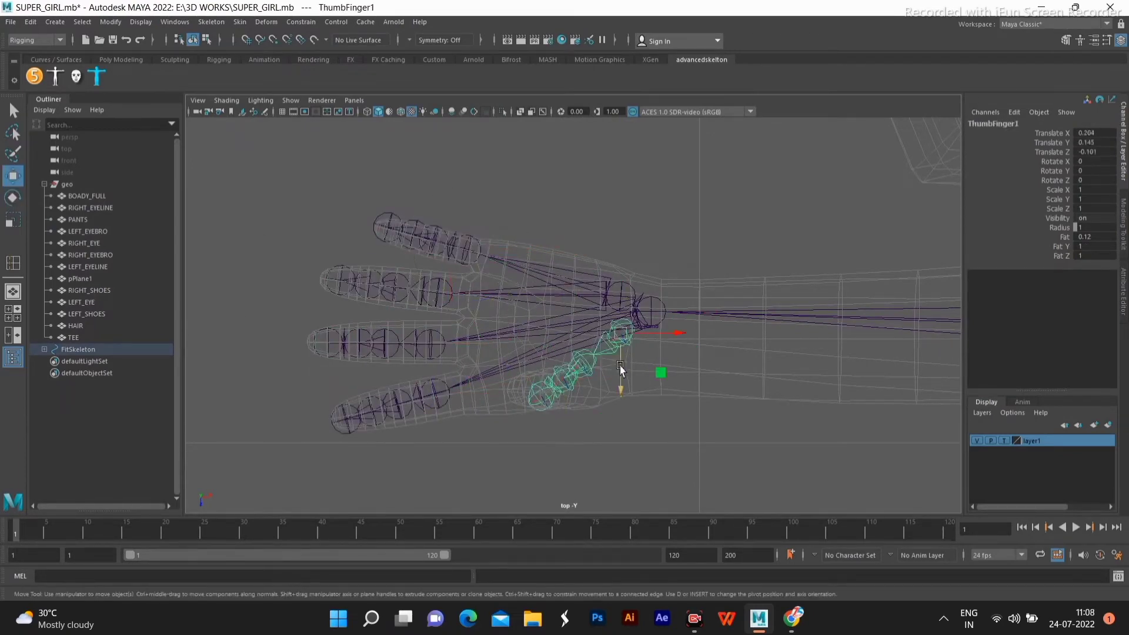
pyautogui.moveTo(620, 373); pyautogui.dragTo(620, 411)
pyautogui.click(13, 198)
pyautogui.moveTo(625, 310); pyautogui.dragTo(695, 243)
pyautogui.click(696, 242)
# - Adjust the thumb joints in the perspective view to sit inside the thumb mesh
pyautogui.press('space')
pyautogui.press('space')
pyautogui.scroll(5, 492, 187)
pyautogui.keyDown('alt'); pyautogui.moveTo(400, 461); pyautogui.dragTo(512, 235); pyautogui.keyUp('alt')
pyautogui.click(559, 189)
pyautogui.keyDown('alt'); pyautogui.moveTo(412, 253); pyautogui.dragTo(644, 266); pyautogui.keyUp('alt')
pyautogui.click(13, 176)
pyautogui.keyDown('alt'); pyautogui.moveTo(447, 283); pyautogui.dragTo(207, 205); pyautogui.keyUp('alt')
pyautogui.moveTo(584, 242); pyautogui.dragTo(573, 235)
pyautogui.keyDown('alt'); pyautogui.moveTo(283, 235); pyautogui.dragTo(529, 294); pyautogui.keyUp('alt')
# - Adjust the height of the finger joints, including IndexFinger1, to sit inside the finger meshes
pyautogui.click(452, 327)
pyautogui.scroll(3, 451, 327)
pyautogui.click(422, 346)
pyautogui.moveTo(420, 316); pyautogui.dragTo(419, 305)
pyautogui.keyDown('alt'); pyautogui.moveTo(447, 282); pyautogui.dragTo(394, 268); pyautogui.keyUp('alt')
pyautogui.click(398, 290)
pyautogui.click(466, 301)
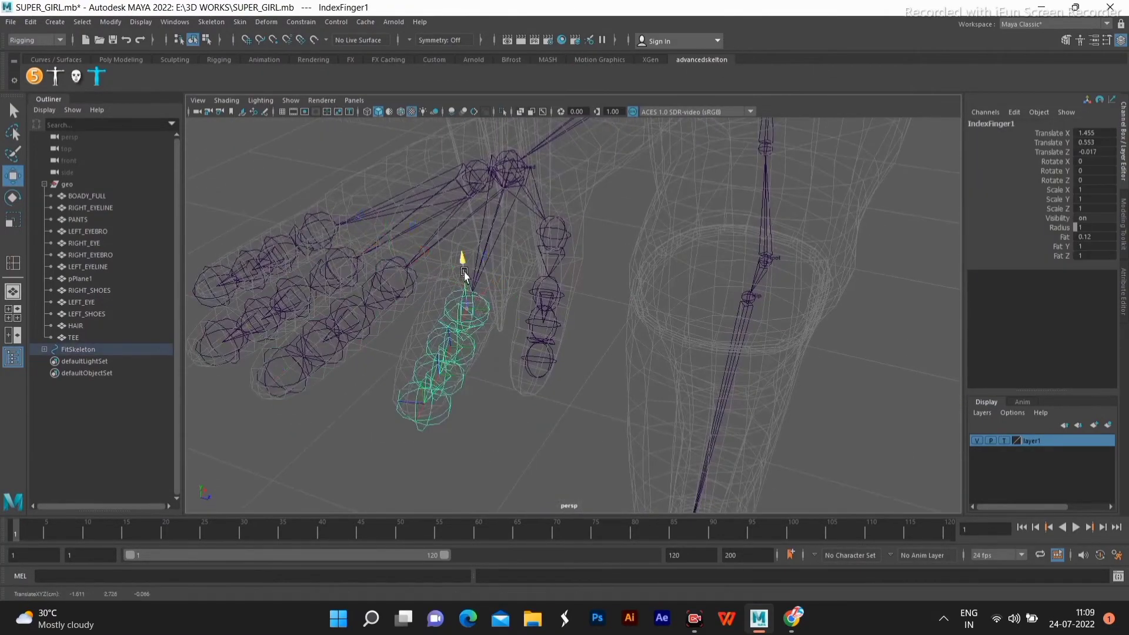
# - Reposition the fit skeleton's arm joints in the perspective view to follow the arm mesh
pyautogui.scroll(-8, 588, 253)
pyautogui.keyDown('alt'); pyautogui.moveTo(500, 265); pyautogui.dragTo(646, 242); pyautogui.keyUp('alt')
pyautogui.scroll(5, 645, 242)
pyautogui.click(621, 298)
pyautogui.click(622, 315)
pyautogui.moveTo(622, 334); pyautogui.dragTo(565, 306)
pyautogui.scroll(-2, 530, 294)
# - Select the Elbow joint and adjust its position in an orthographic view to match the character's arm
pyautogui.click(443, 264)
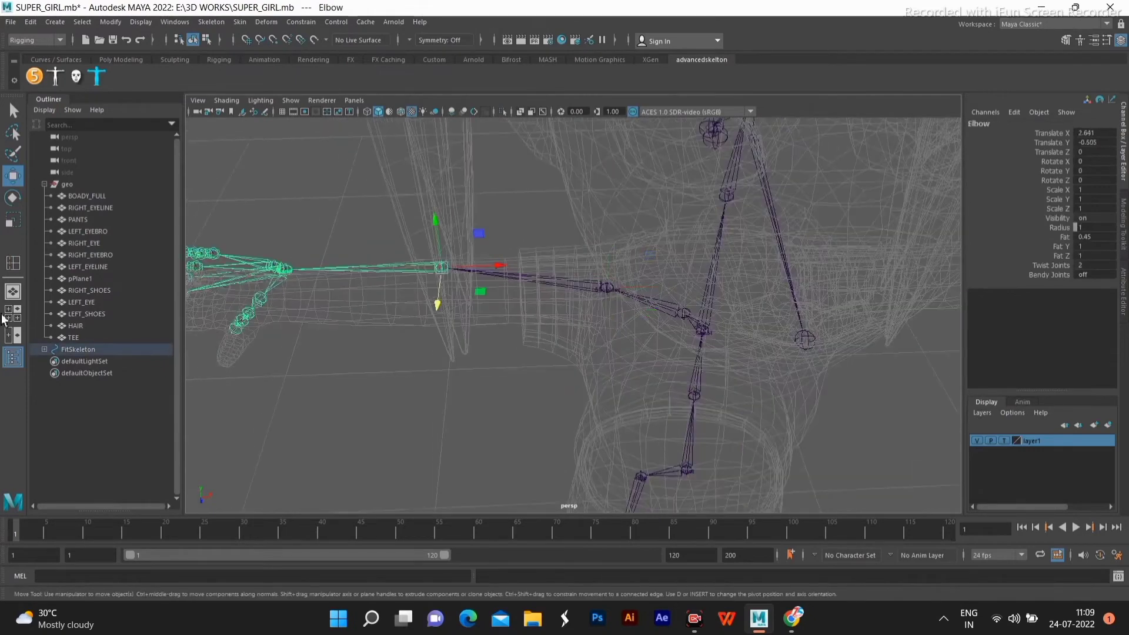
pyautogui.click(13, 313)
pyautogui.press('space')
pyautogui.moveTo(725, 332); pyautogui.dragTo(720, 354)
# - Select the FitSkeleton and build the AdvancedSkeleton rig from it
pyautogui.click(78, 349)
pyautogui.press('space')
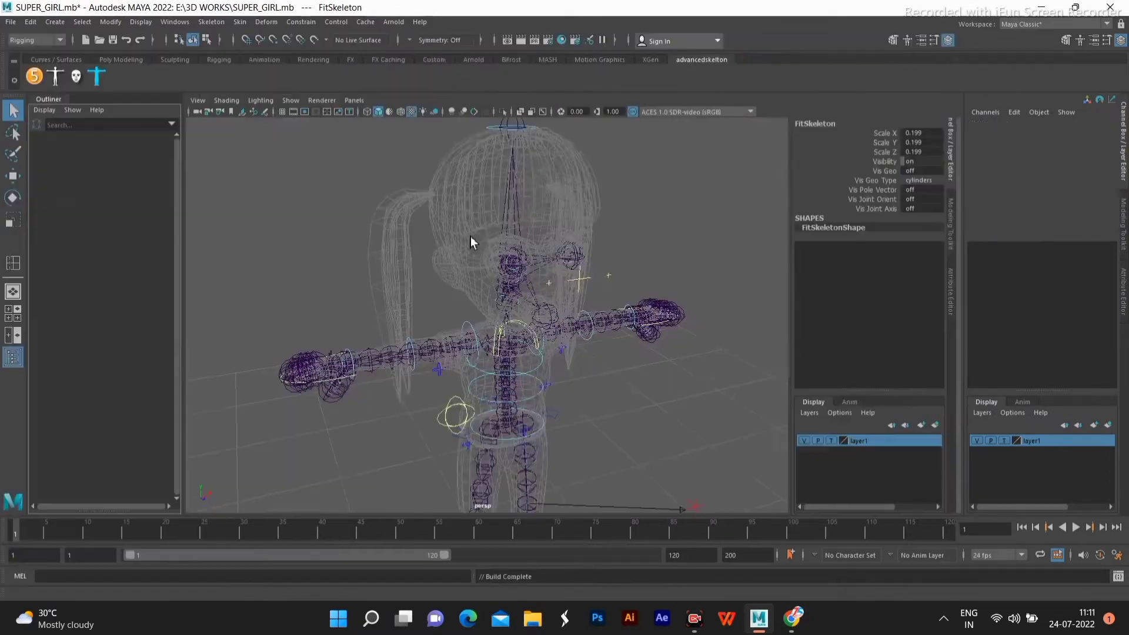
pyautogui.scroll(-6, 625, 298)
pyautogui.scroll(-5, 627, 301)
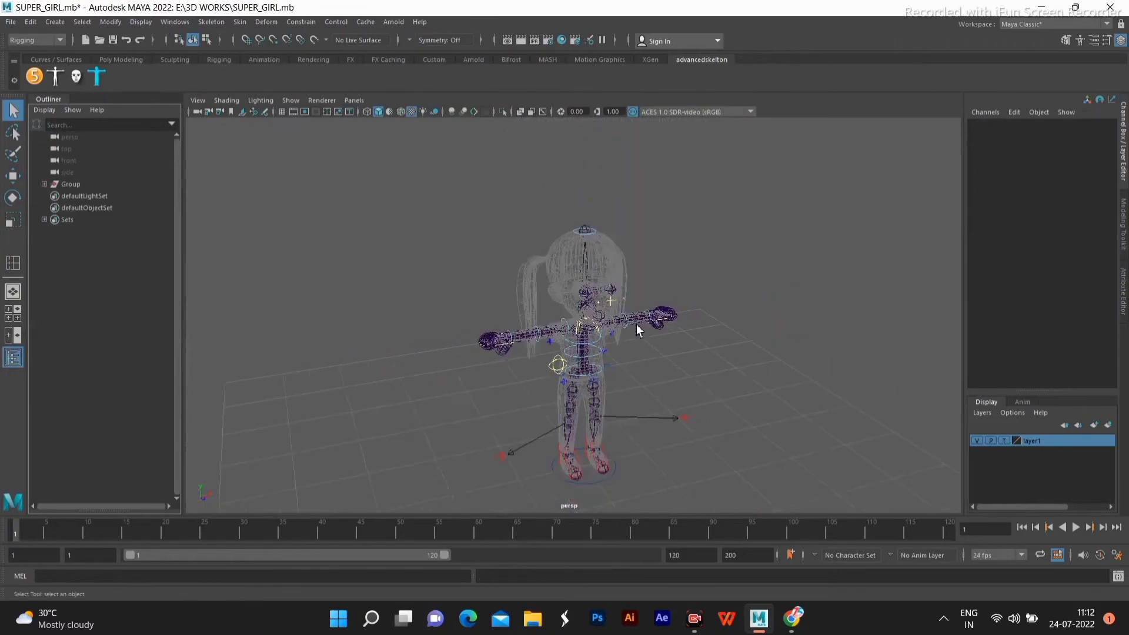
pyautogui.keyDown('alt'); pyautogui.moveTo(682, 361); pyautogui.dragTo(609, 307); pyautogui.keyUp('alt')
pyautogui.keyDown('alt'); pyautogui.moveTo(619, 369); pyautogui.dragTo(652, 372); pyautogui.keyUp('alt')
# - Set layer1's display type to Reference so the character shows shaded but stays unselectable
pyautogui.click(1004, 440)
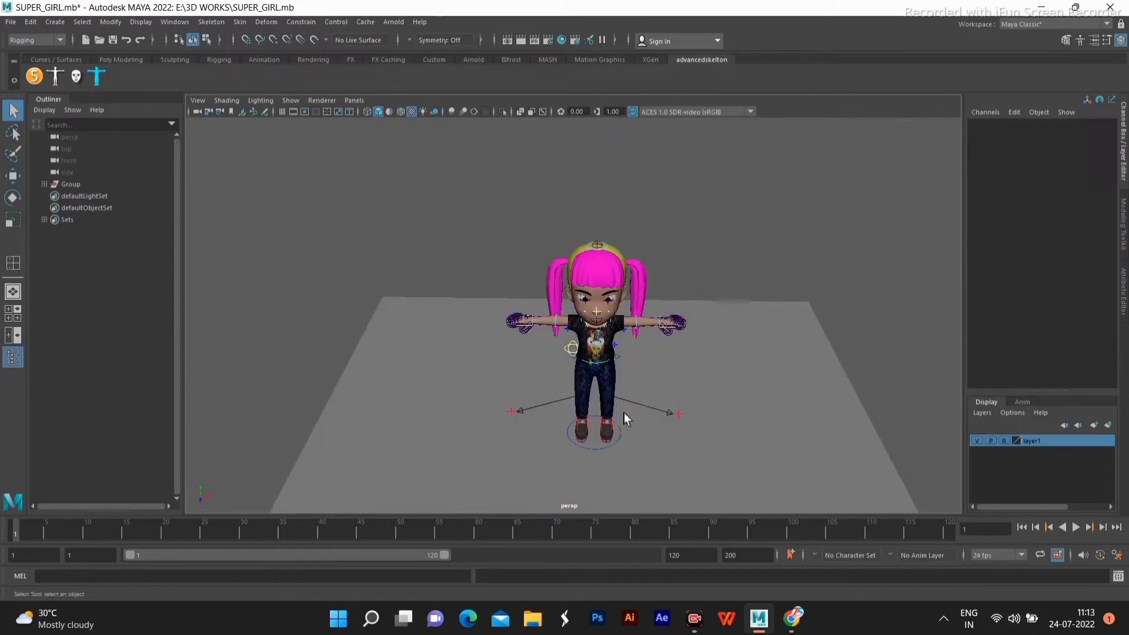
pyautogui.keyDown('alt'); pyautogui.moveTo(654, 402); pyautogui.dragTo(647, 361); pyautogui.keyUp('alt')
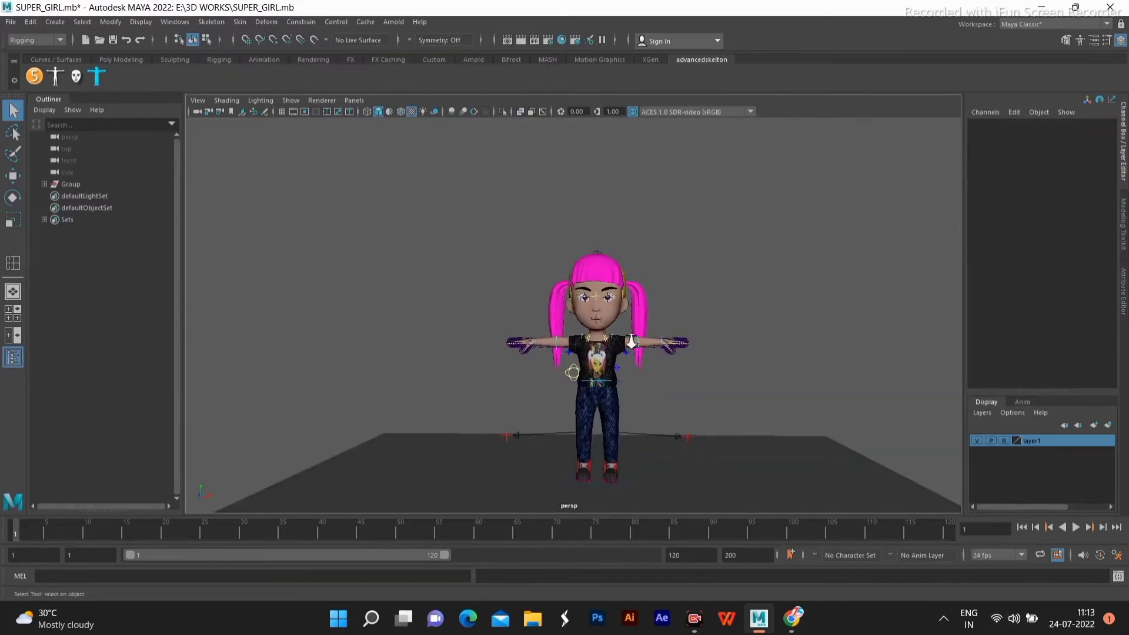
pyautogui.keyDown('alt'); pyautogui.moveTo(630, 340); pyautogui.dragTo(717, 285, button='right'); pyautogui.keyUp('alt')
pyautogui.keyDown('alt'); pyautogui.moveTo(716, 284); pyautogui.dragTo(637, 311); pyautogui.keyUp('alt')
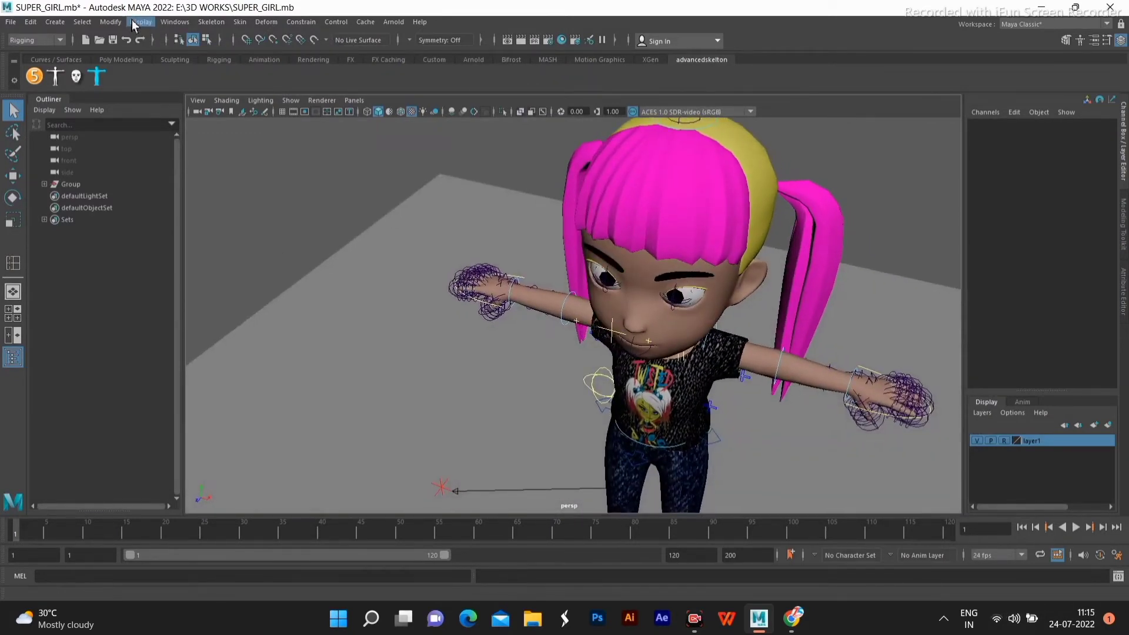
# - Reduce the display size of the rig's joints, entering a joint size of 0.20
pyautogui.click(140, 22)
pyautogui.moveTo(192, 187)
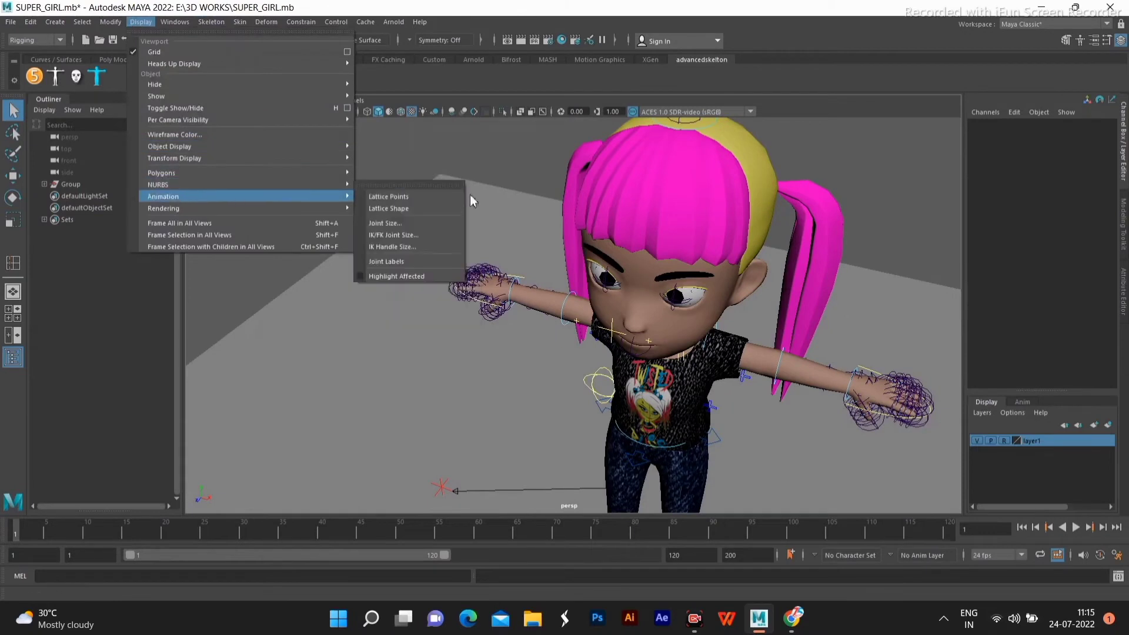
pyautogui.click(427, 225)
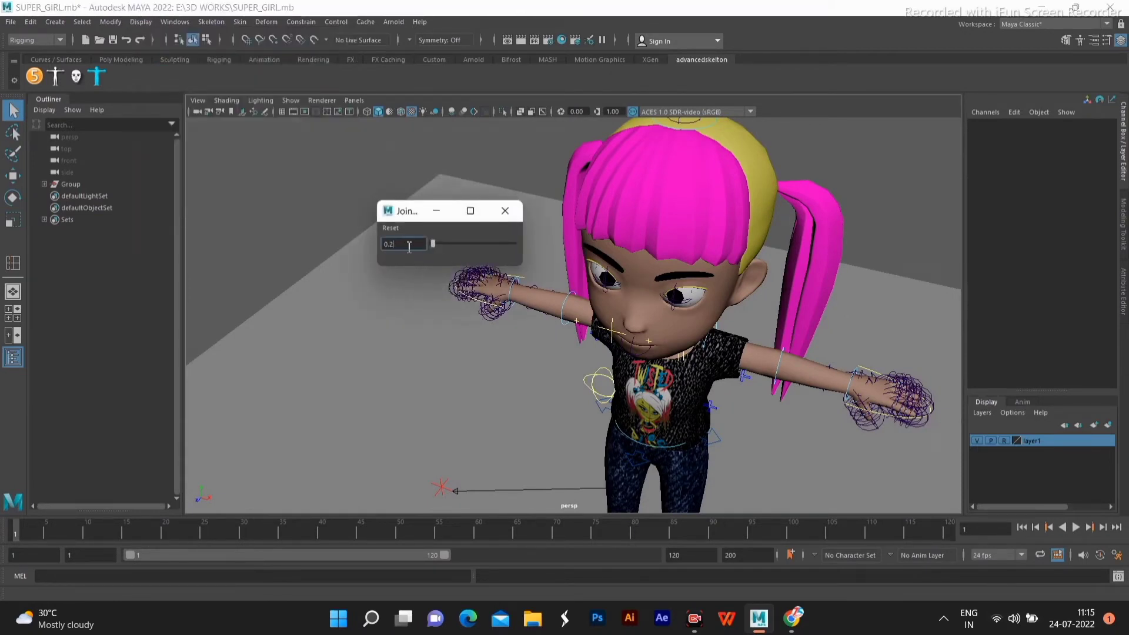
pyautogui.click(393, 160)
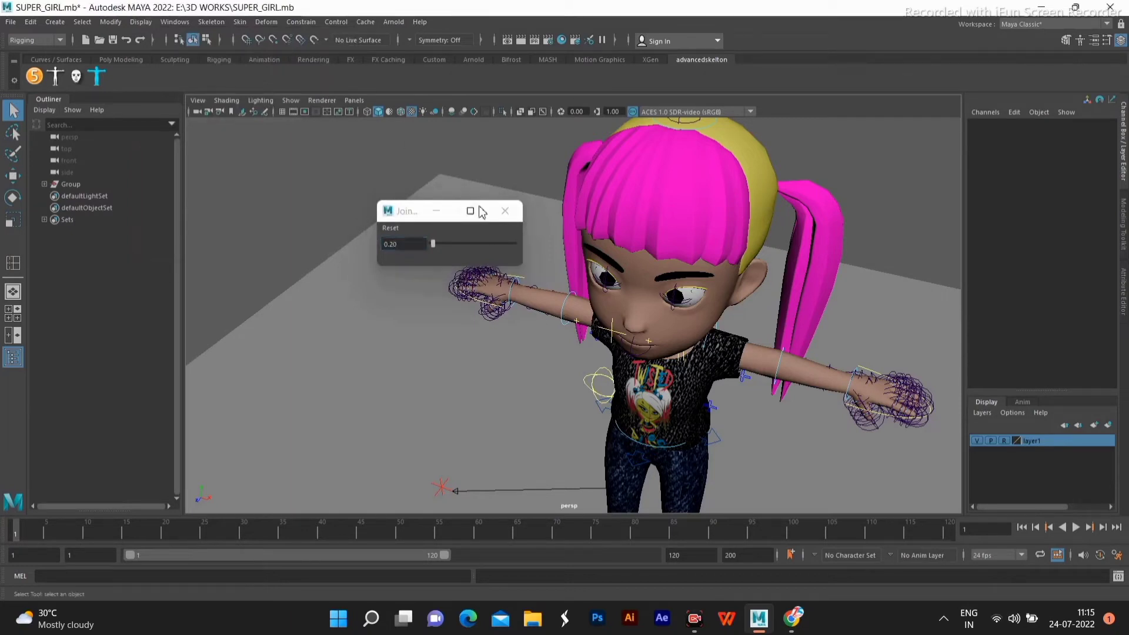
pyautogui.click(397, 245)
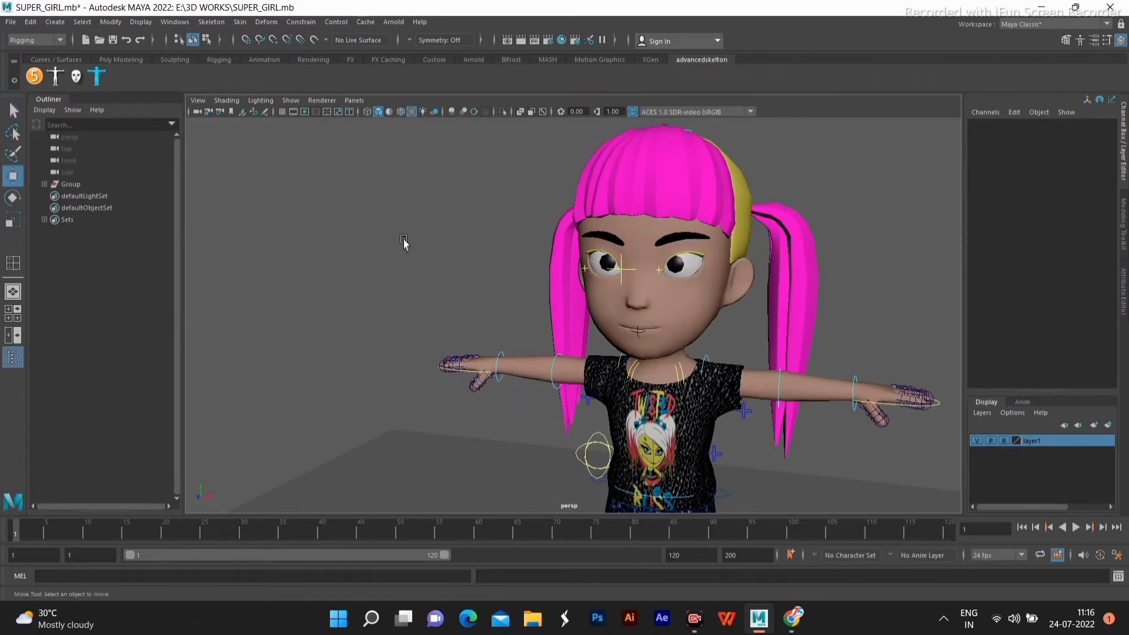
# - Set layer1's display type back to Normal and select the whole character together with its rig
pyautogui.scroll(-5, 404, 242)
pyautogui.moveTo(597, 388)
pyautogui.keyDown('alt'); pyautogui.mouseDown()
pyautogui.moveTo(621, 366)
pyautogui.moveTo(607, 385)
pyautogui.mouseUp(); pyautogui.keyUp('alt')
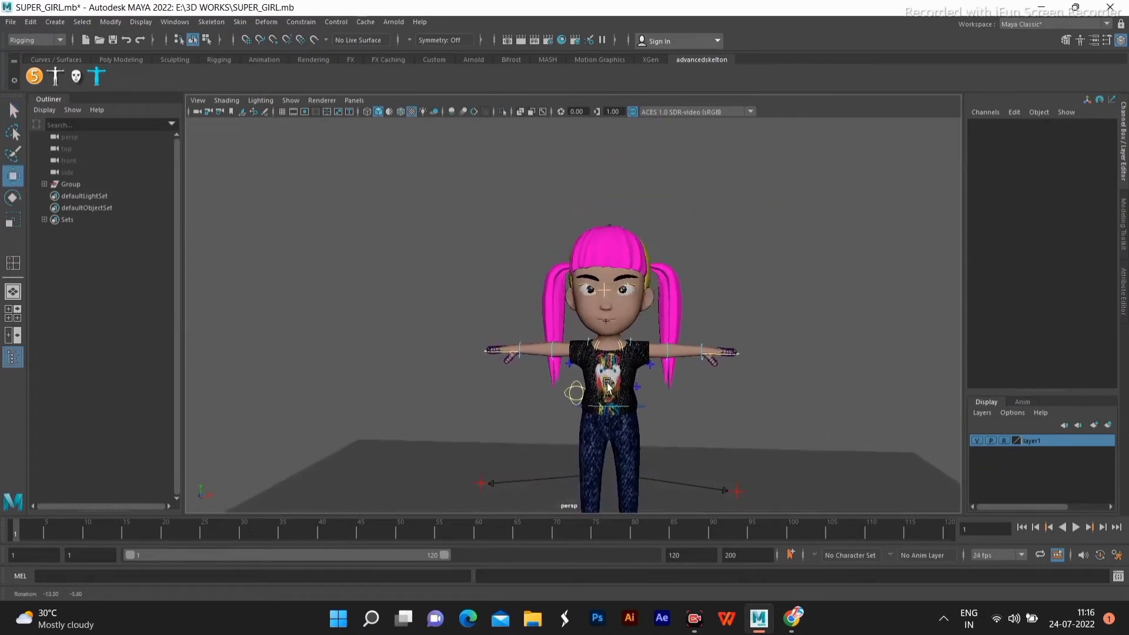
pyautogui.scroll(-3, 542, 420)
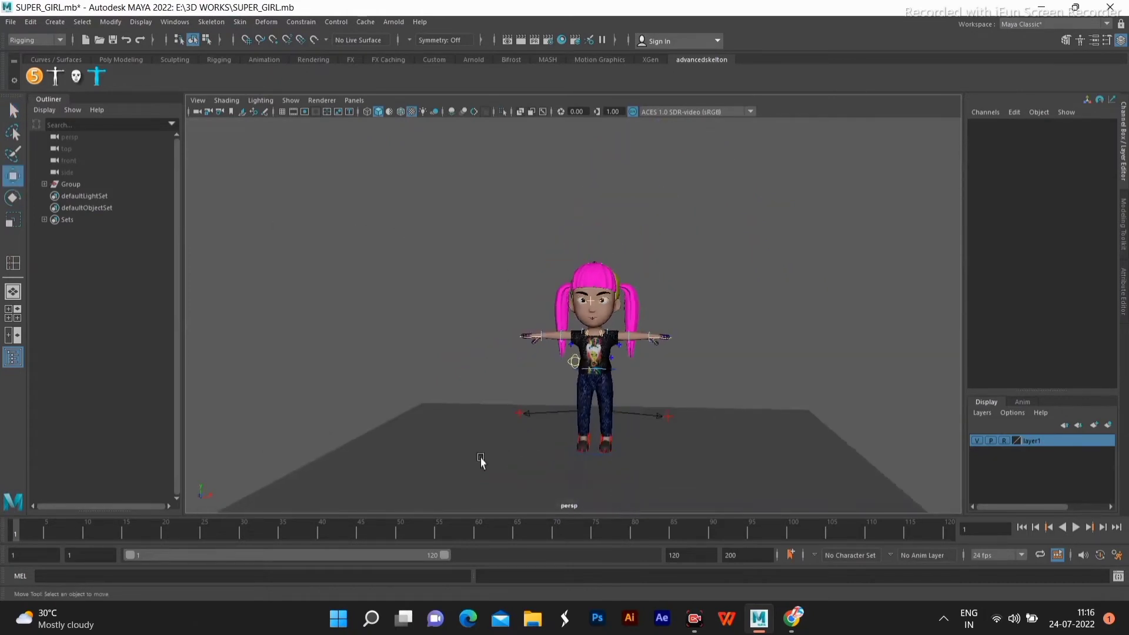
pyautogui.scroll(-2, 433, 433)
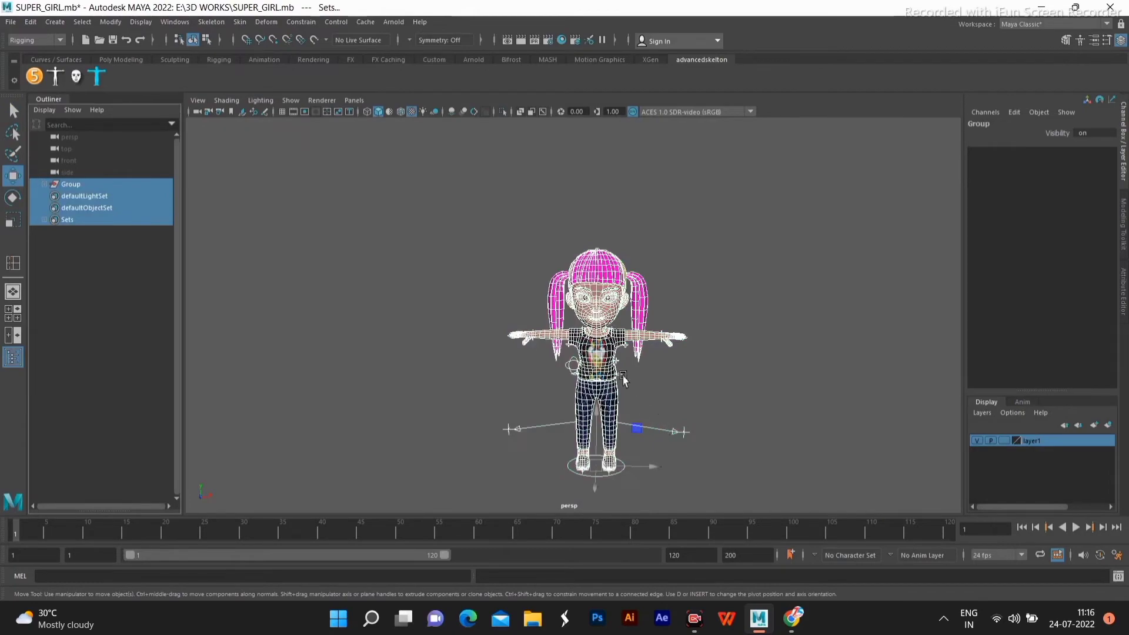
pyautogui.scroll(2, 600, 369)
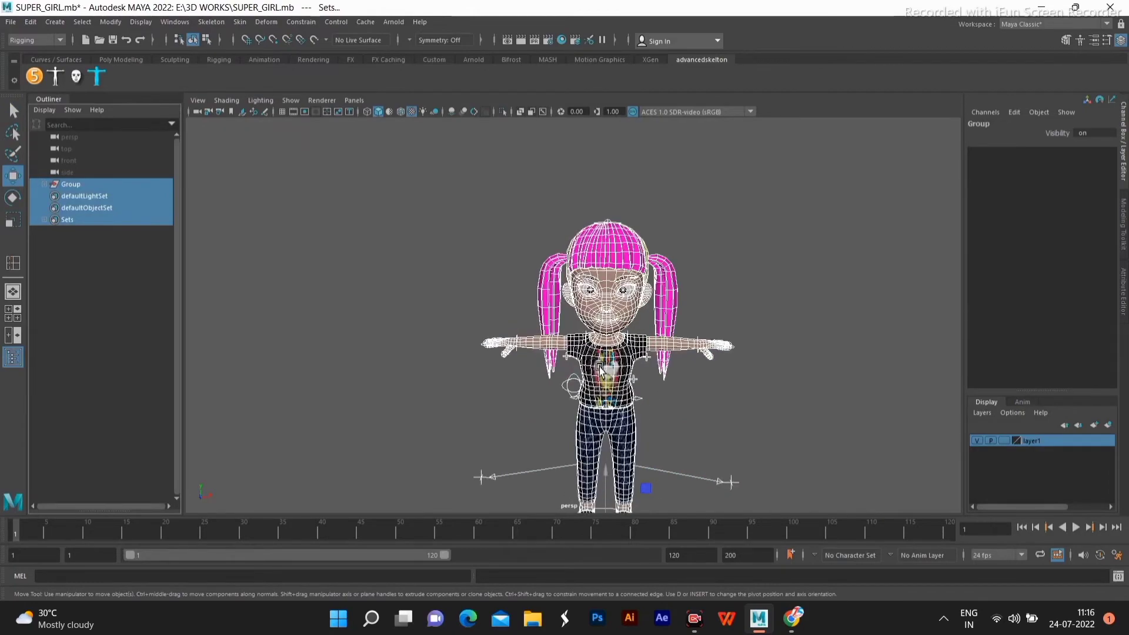
# - Apply Bind Skin to the selected character and rig with joint hierarchy, closest distance, classic linear skinning and max influences 5
pyautogui.keyDown('alt'); pyautogui.moveTo(444, 362); pyautogui.dragTo(451, 328); pyautogui.keyUp('alt')
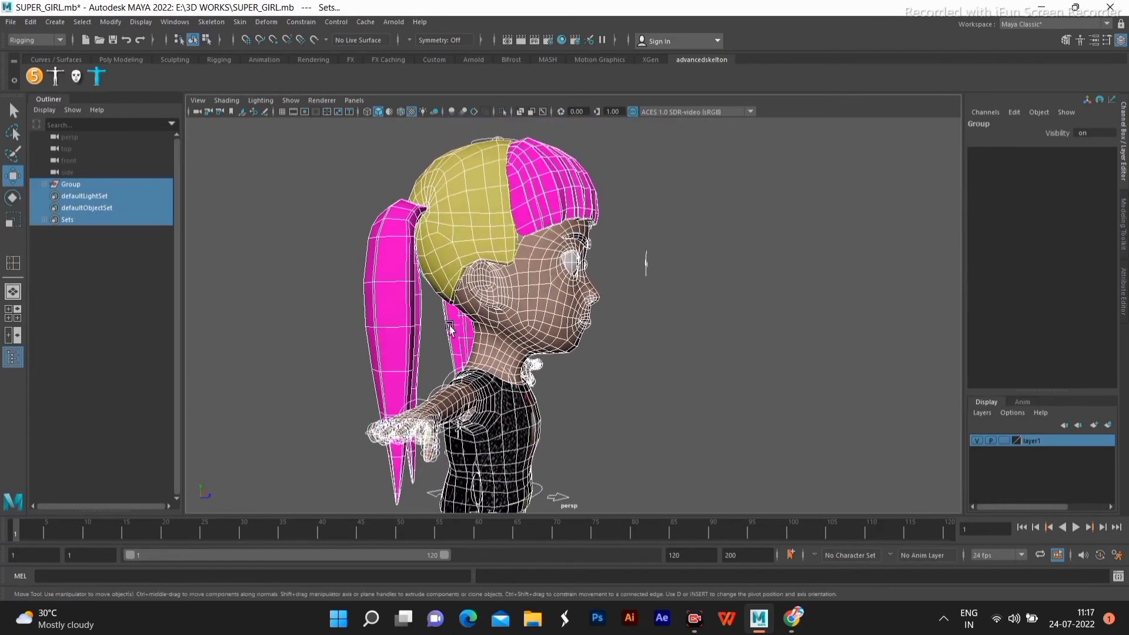
pyautogui.scroll(5, 364, 431)
pyautogui.keyDown('alt'); pyautogui.moveTo(365, 431); pyautogui.dragTo(381, 405); pyautogui.keyUp('alt')
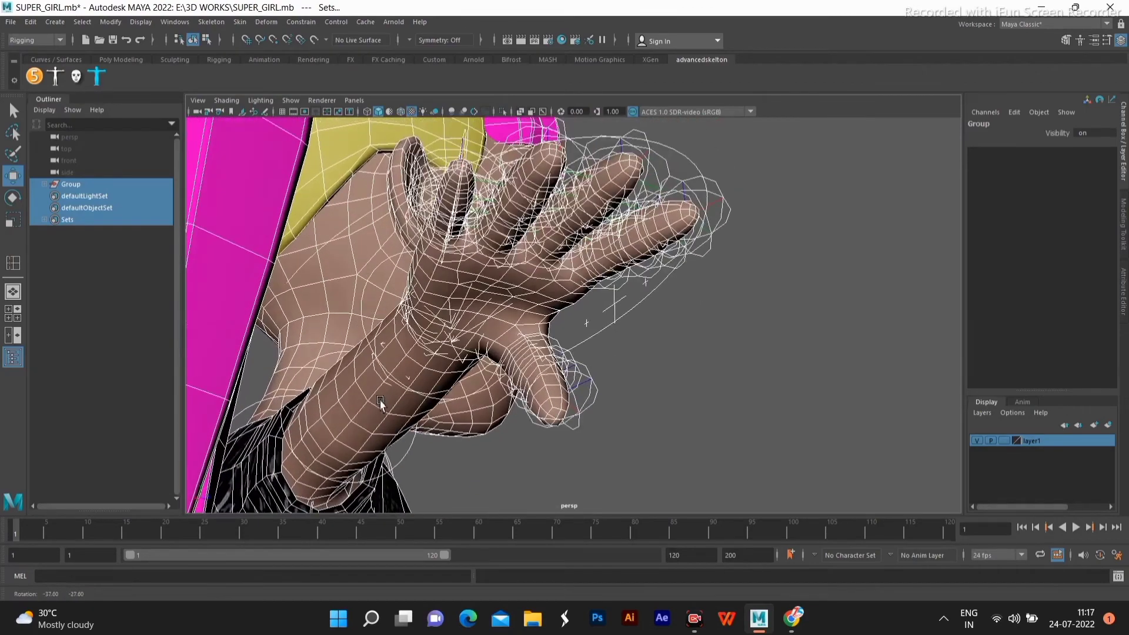
pyautogui.scroll(-6, 640, 342)
pyautogui.keyDown('alt'); pyautogui.moveTo(640, 341); pyautogui.dragTo(595, 365); pyautogui.keyUp('alt')
pyautogui.scroll(-6, 575, 360)
pyautogui.click(240, 22)
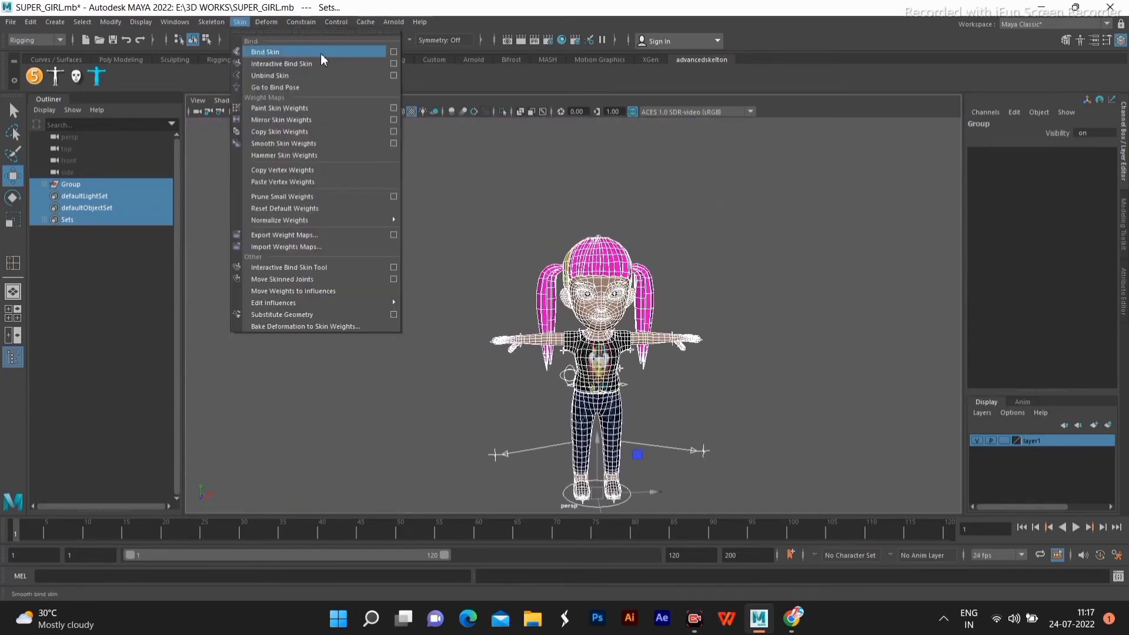
pyautogui.click(392, 53)
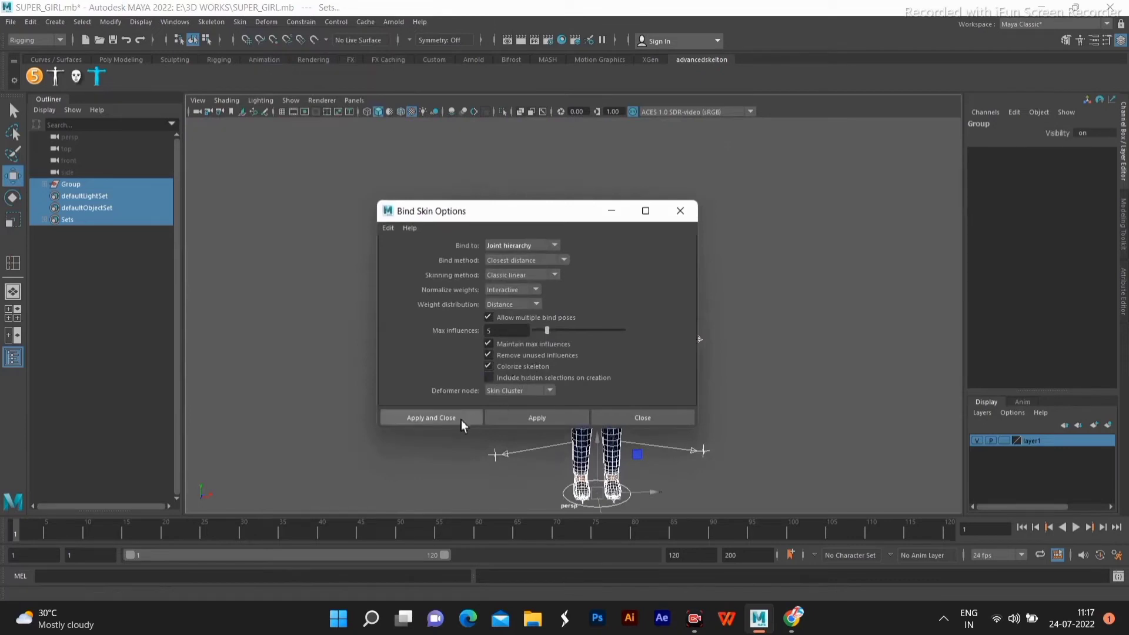
pyautogui.click(510, 417)
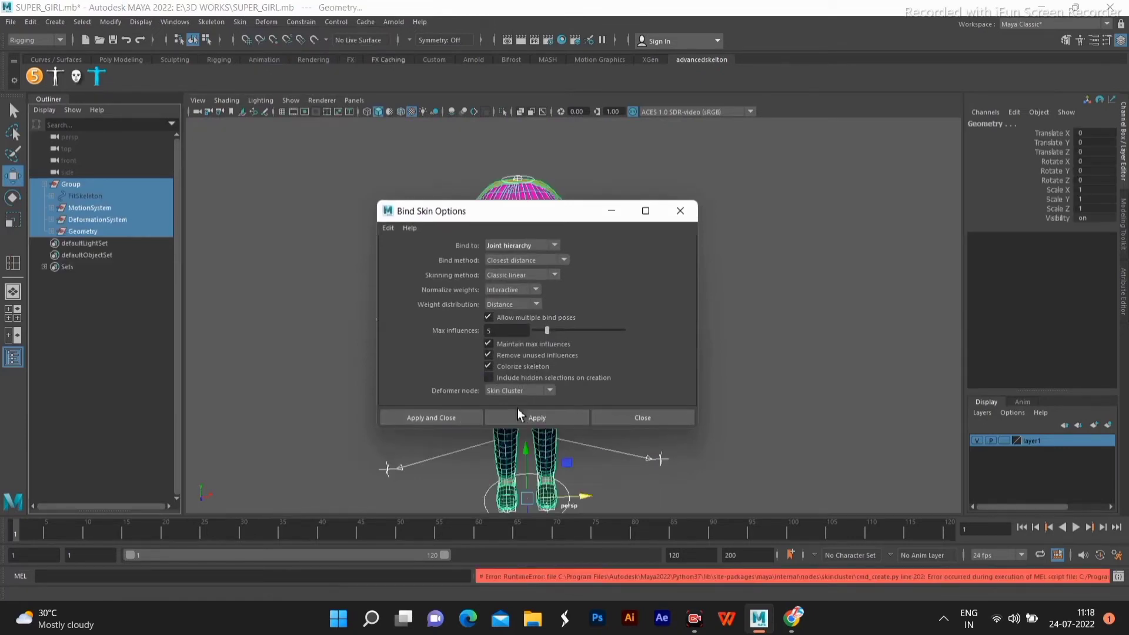
pyautogui.click(650, 419)
# - Clear the selection and examine the character's rig controls around the arms, hands, thumb and whole body
pyautogui.scroll(5, 692, 356)
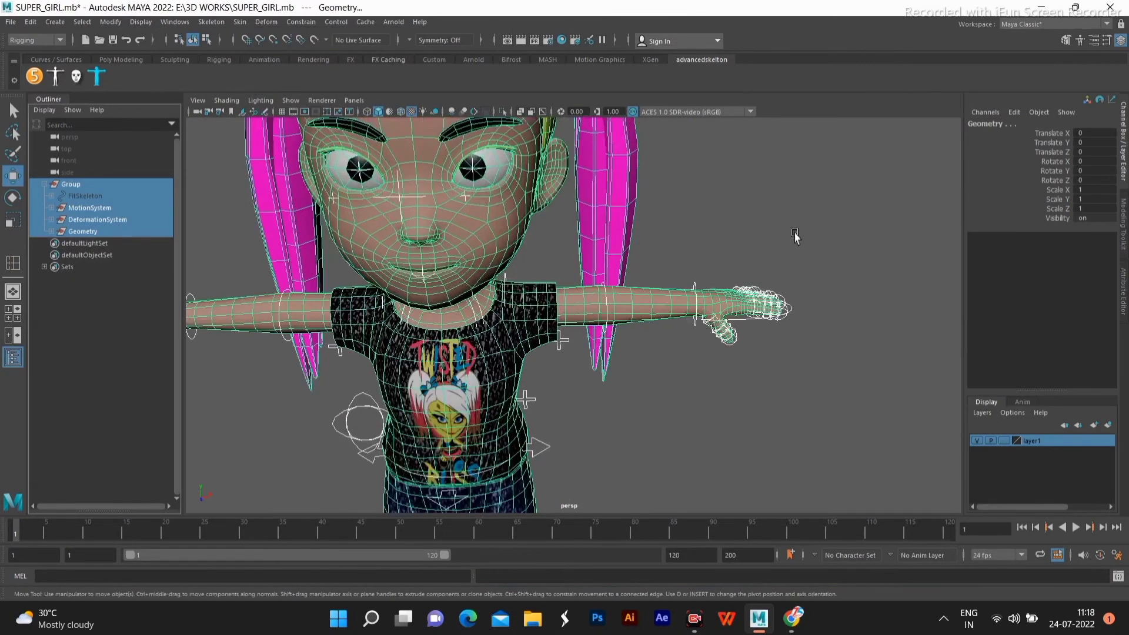
pyautogui.click(667, 255)
pyautogui.scroll(-4, 555, 237)
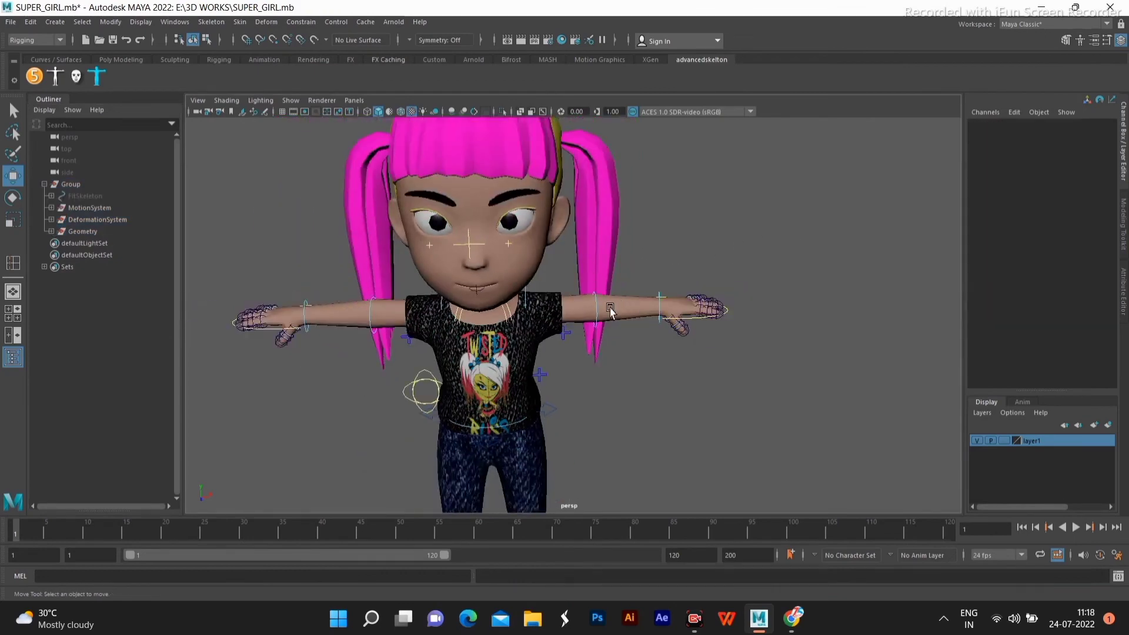
pyautogui.keyDown('alt'); pyautogui.moveTo(610, 306); pyautogui.dragTo(652, 285); pyautogui.keyUp('alt')
pyautogui.click(270, 344)
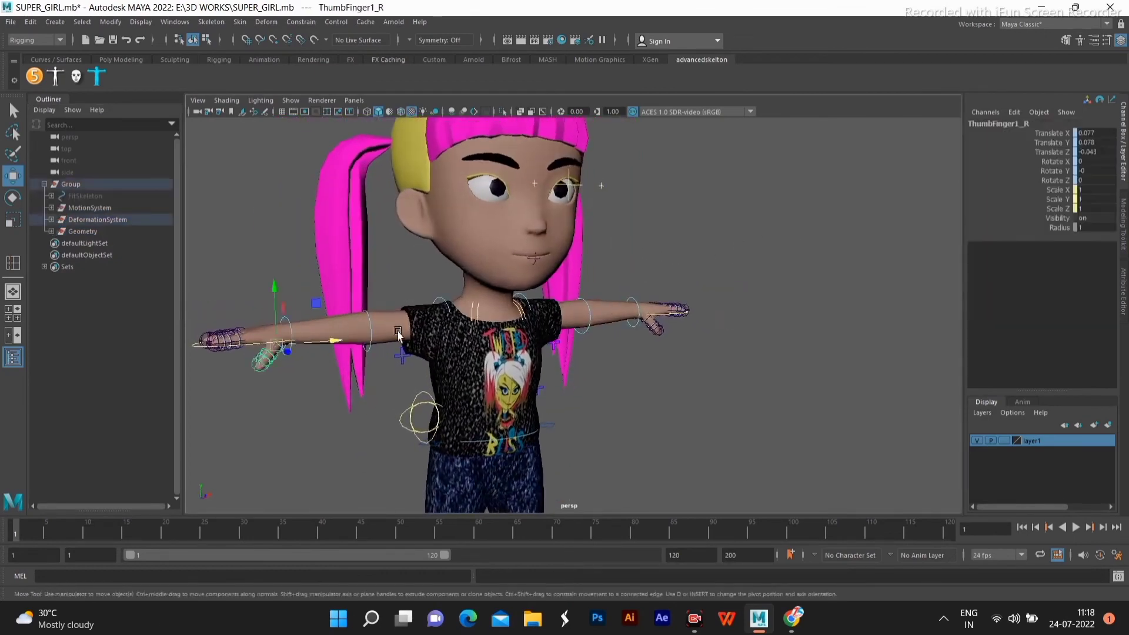
pyautogui.click(847, 318)
pyautogui.keyDown('alt'); pyautogui.moveTo(847, 318); pyautogui.dragTo(682, 393); pyautogui.keyUp('alt')
pyautogui.scroll(-5, 732, 323)
pyautogui.click(587, 428)
pyautogui.click(655, 410)
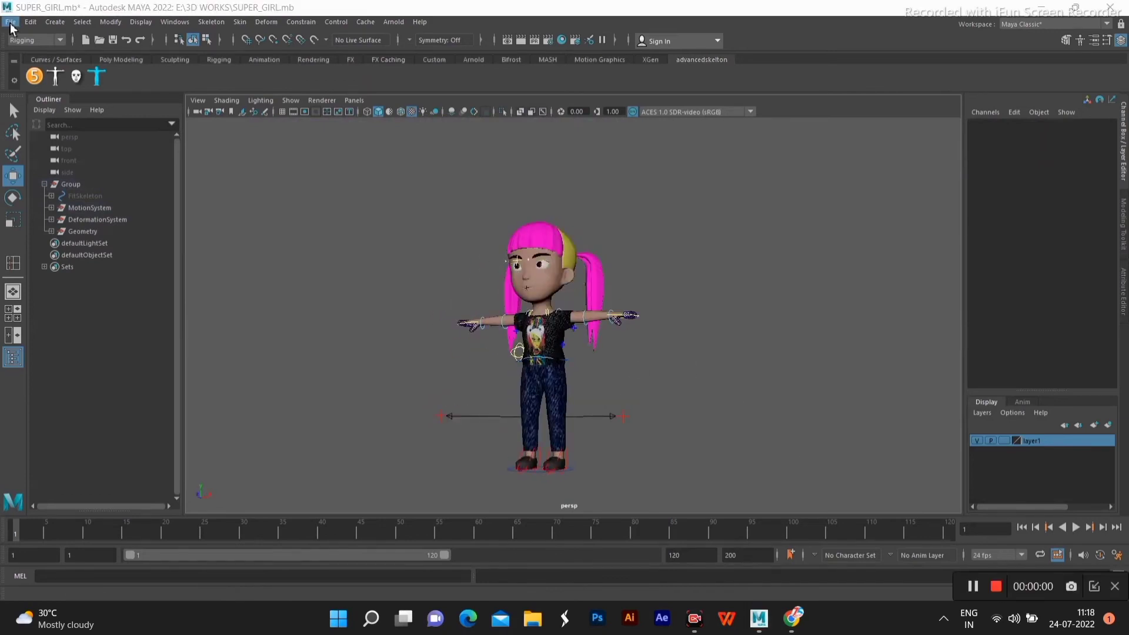
# - Save the rigged SUPER_GIRL scene
pyautogui.click(10, 22)
pyautogui.click(43, 58)
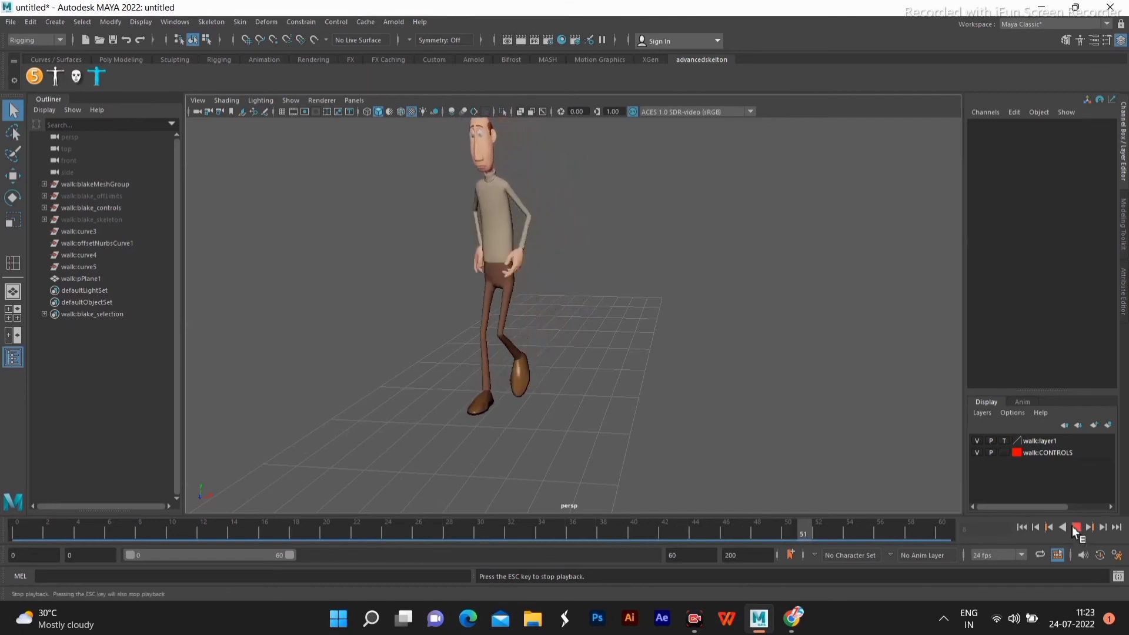
# - Stop the walk animation's playback and minimise the program to show the desktop
pyautogui.click(1077, 528)
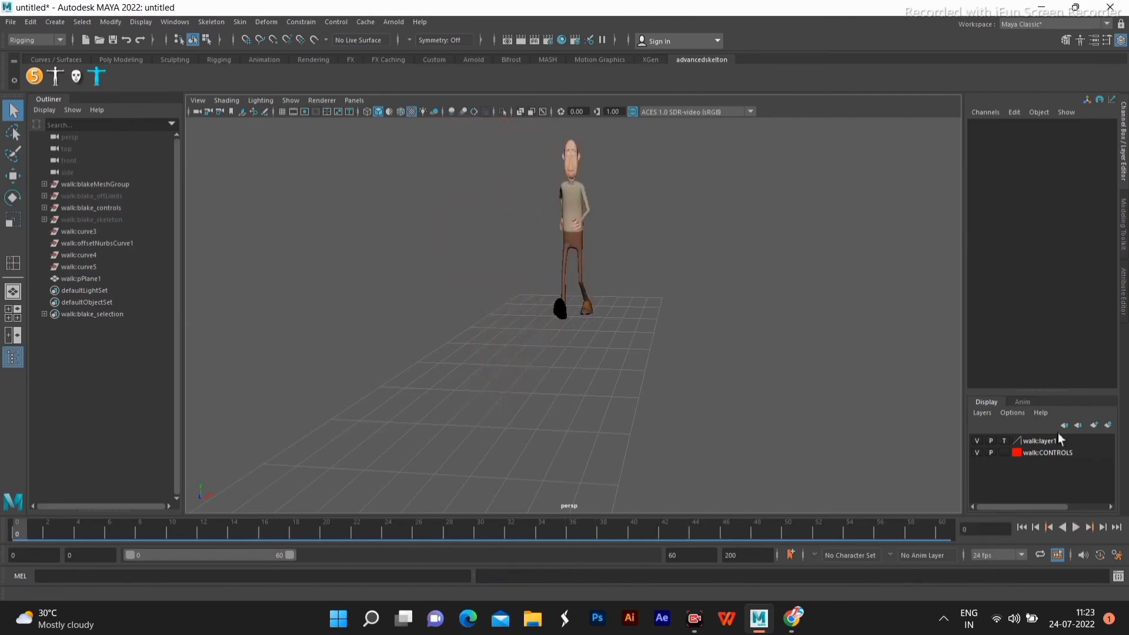
pyautogui.click(1042, 7)
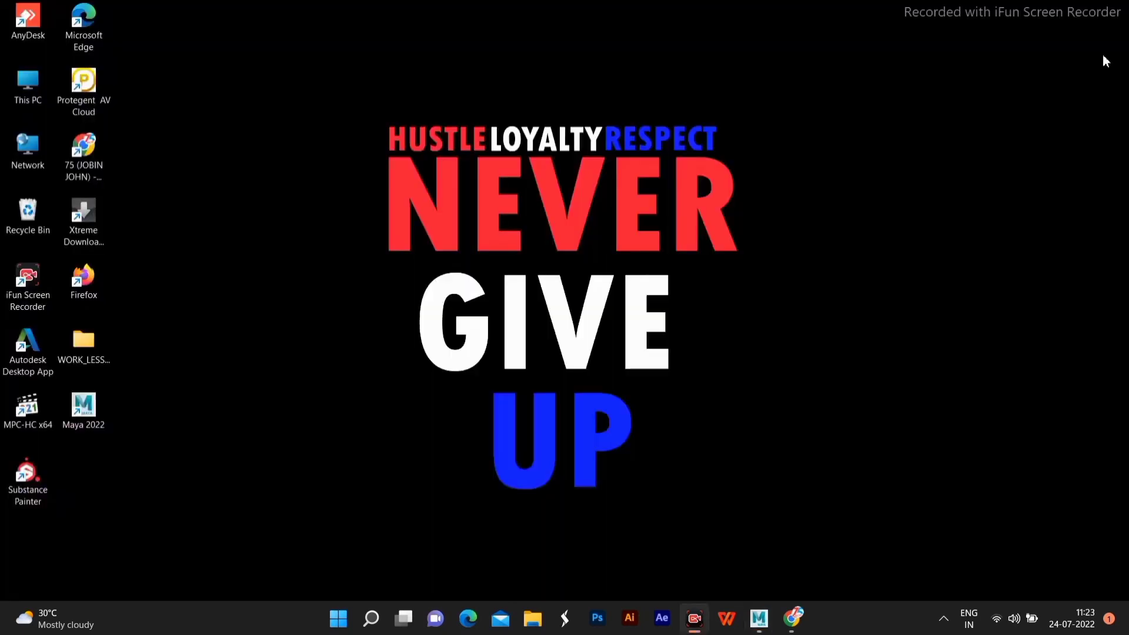